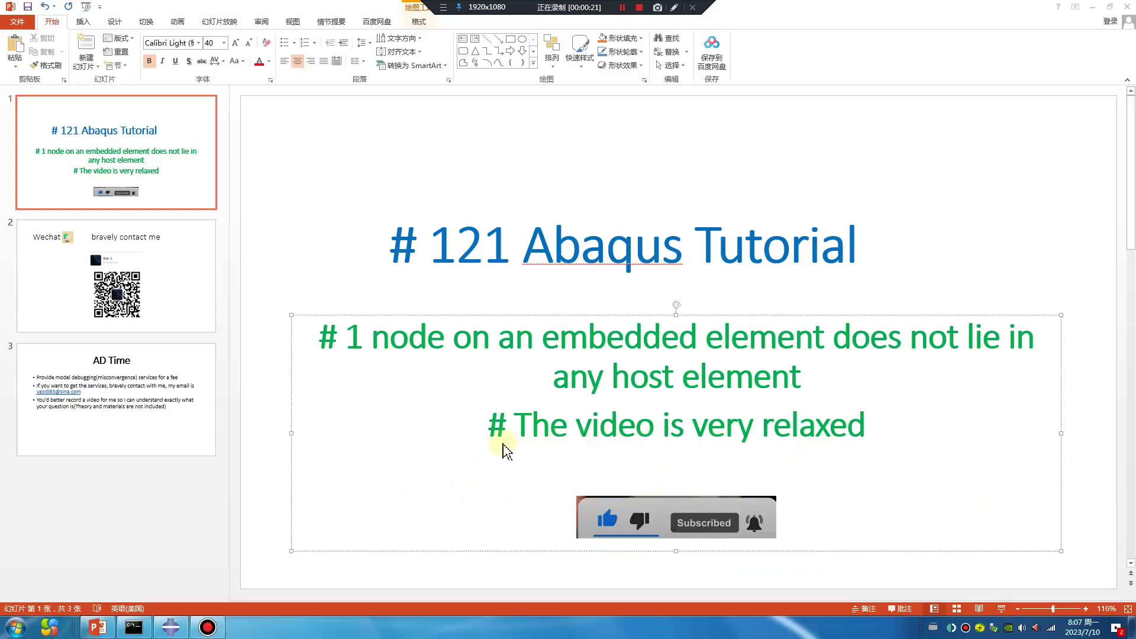
Switch to Abaqus/CAE and start a 3D deformable solid extrusion part
click(171, 628)
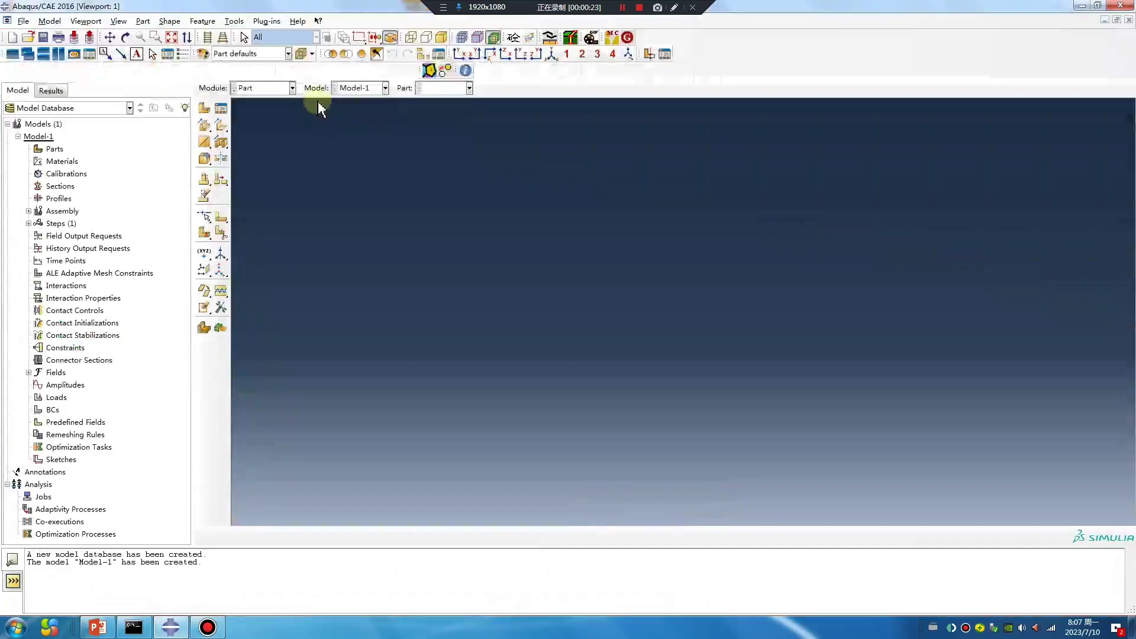
click(204, 108)
click(343, 465)
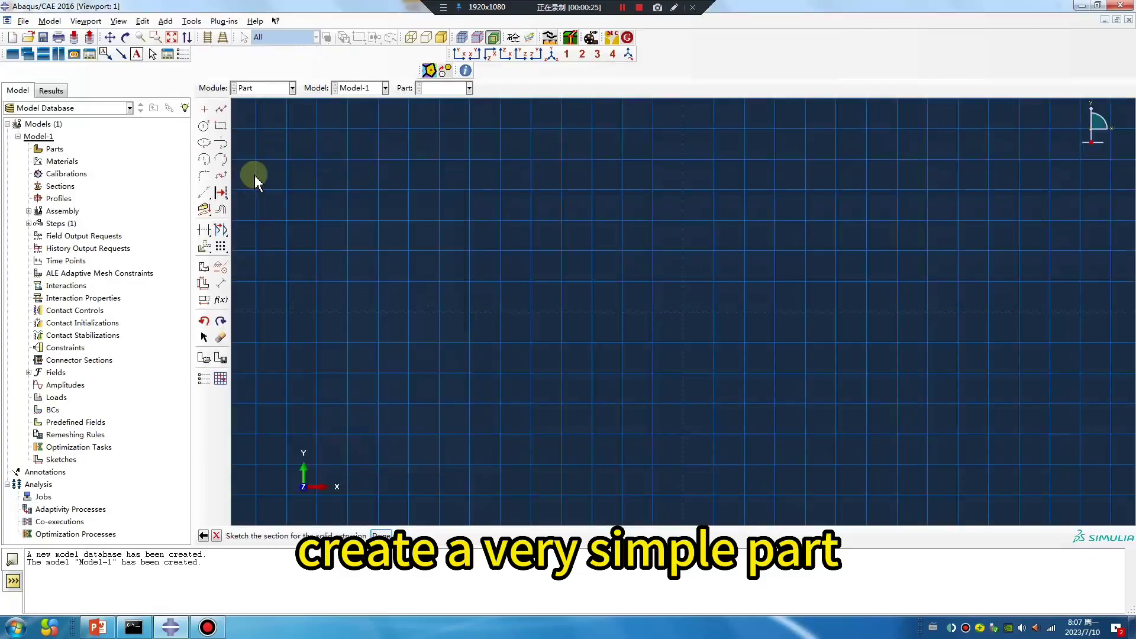
Sketch a 10 by 10 square with its lower corner at the origin and extrude it to a depth of 5
click(221, 126)
click(683, 312)
click(744, 250)
middle_click(544, 414)
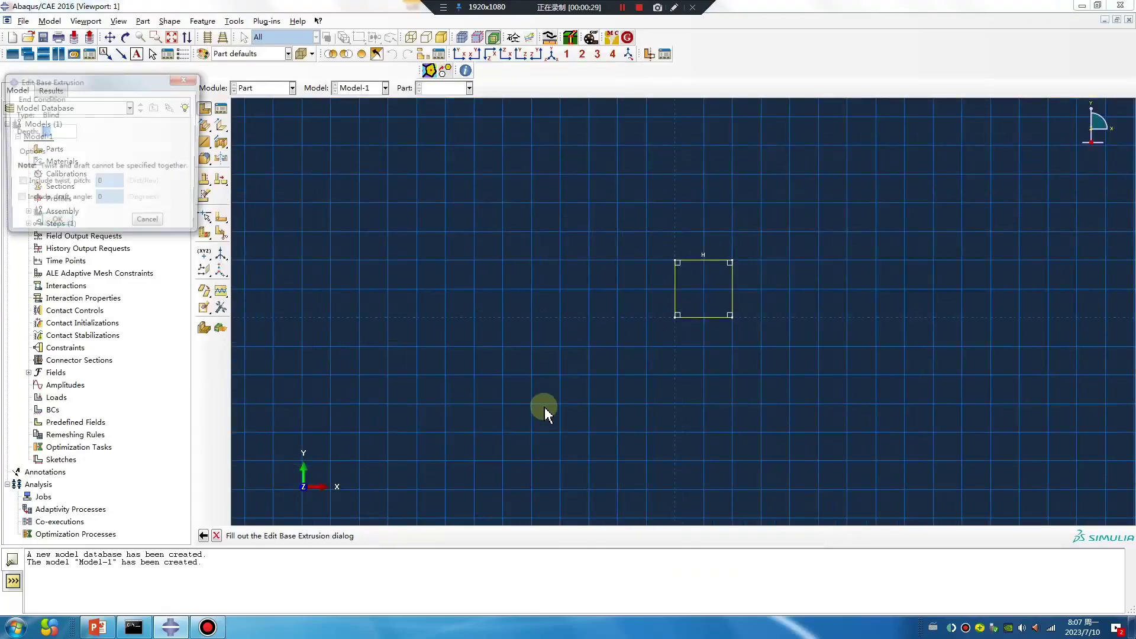
middle_click(543, 408)
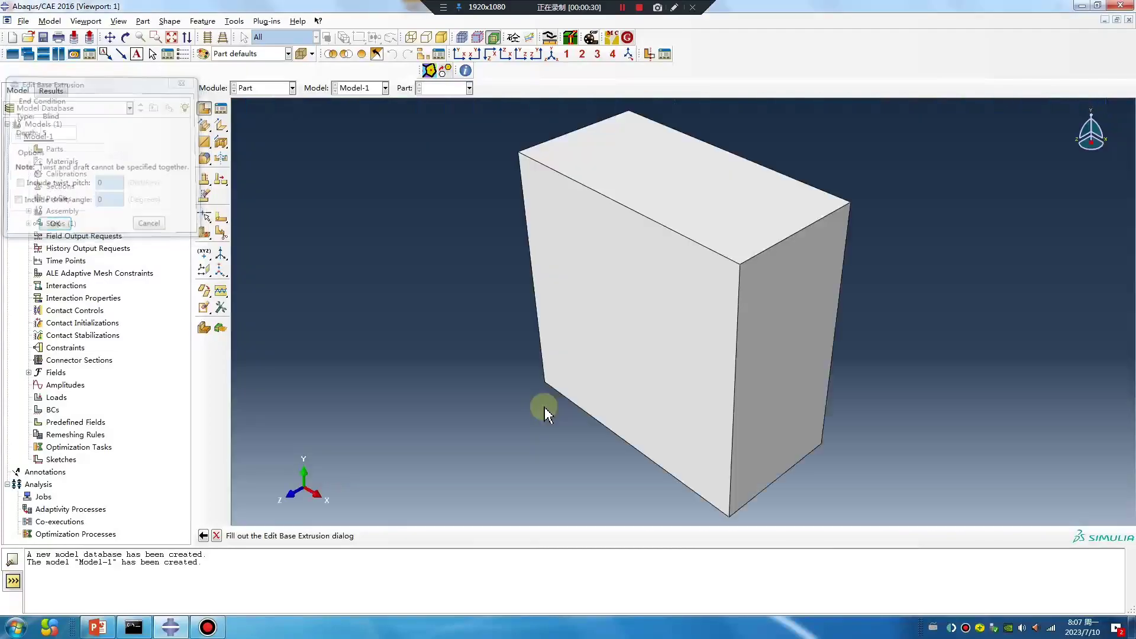
Start a second 3D deformable part, Part-2, with a wire base feature
click(256, 88)
click(253, 102)
click(204, 108)
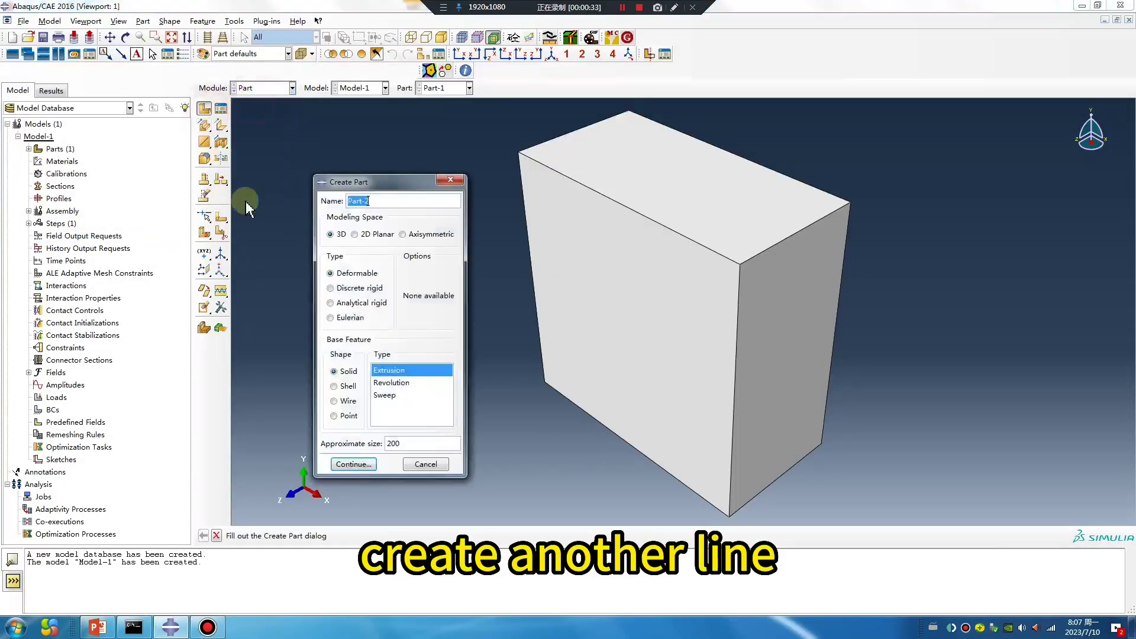
click(334, 401)
click(354, 464)
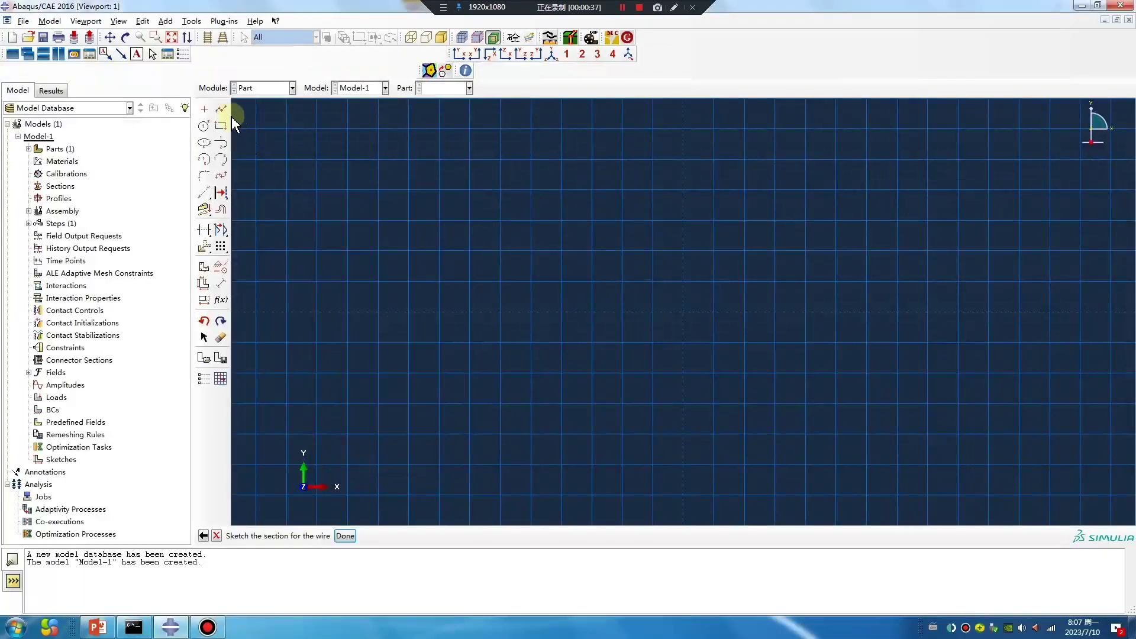
Sketch a vertical line from (0, 5) to (0, 15) and finish the wire part
click(221, 109)
click(683, 282)
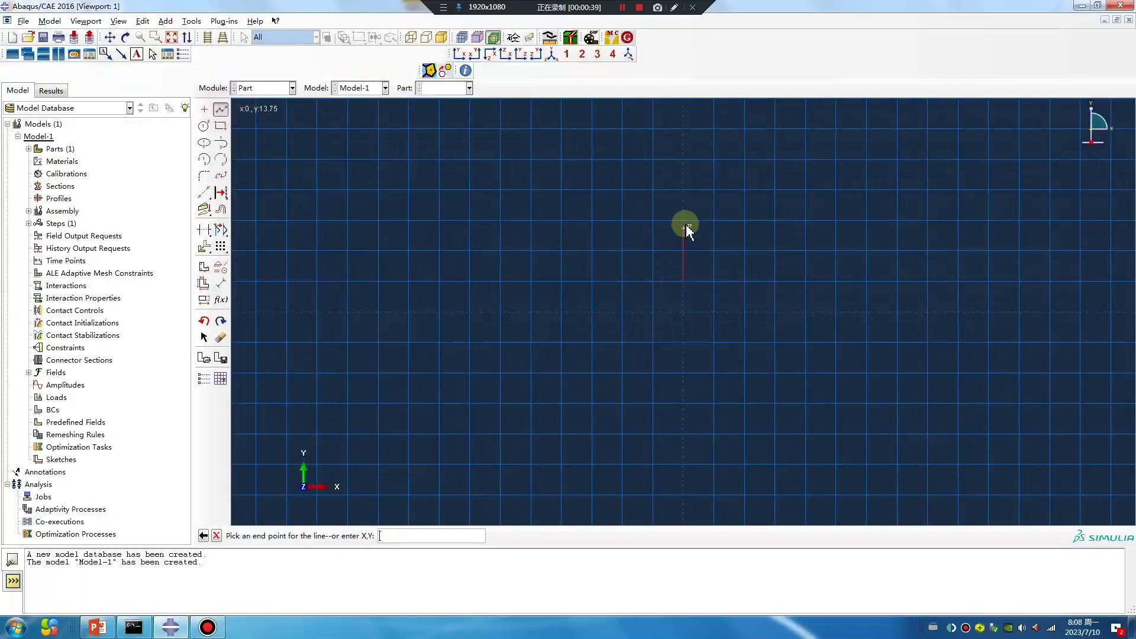
click(685, 220)
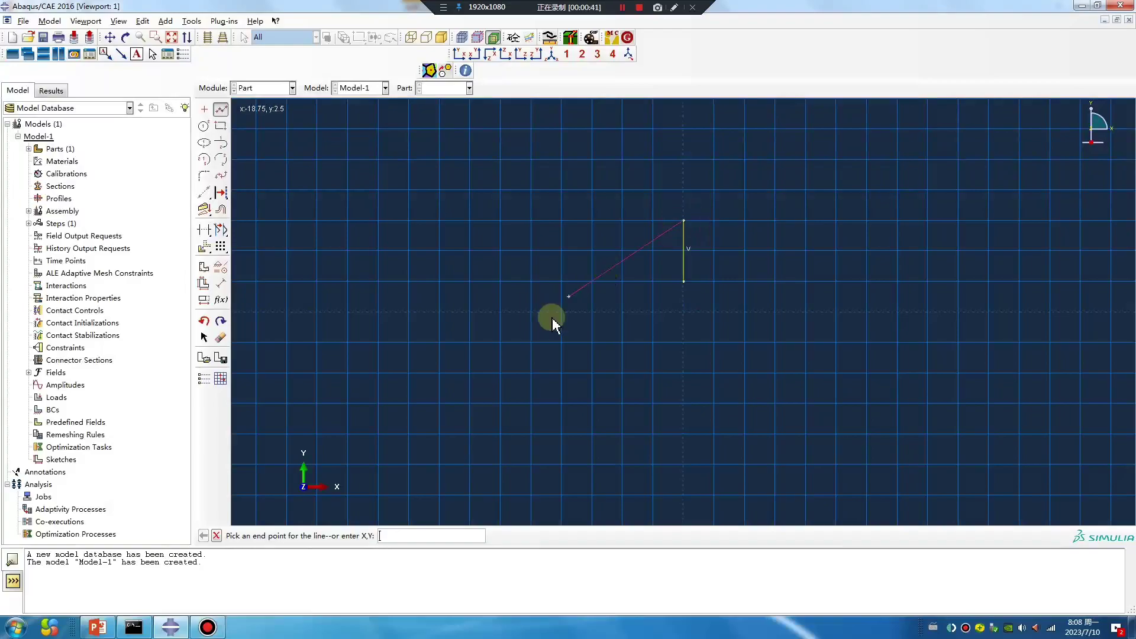
middle_click(501, 362)
middle_click(500, 362)
middle_click(501, 362)
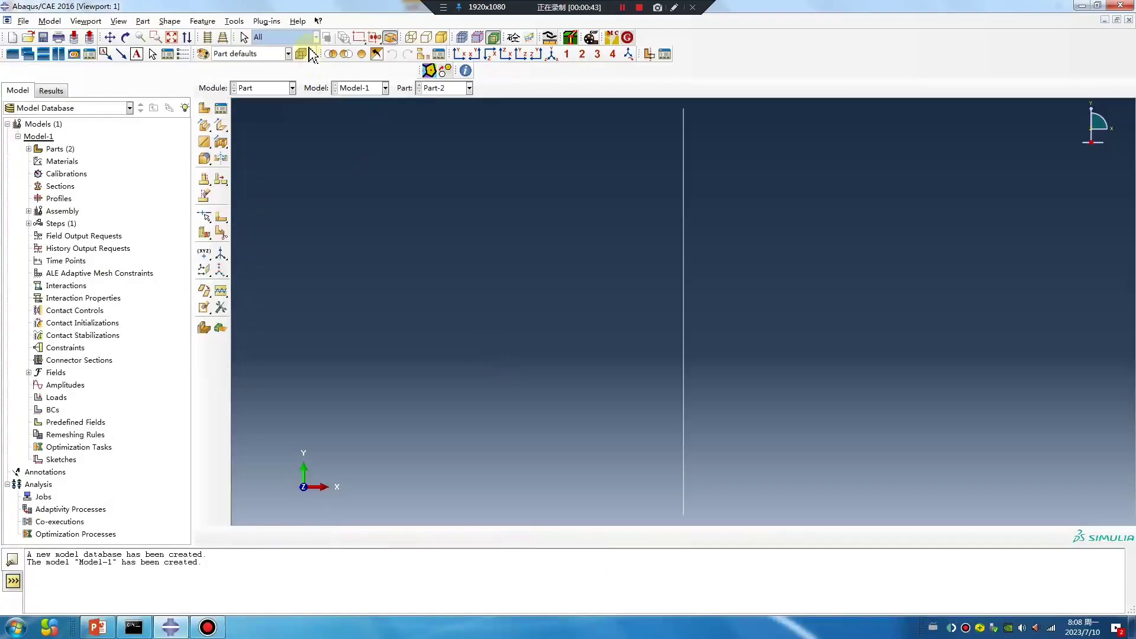
Create an isotropic elastic material, Material-1, with Young's modulus 2e5 and Poisson's ratio 0.3
click(264, 88)
click(260, 111)
click(204, 107)
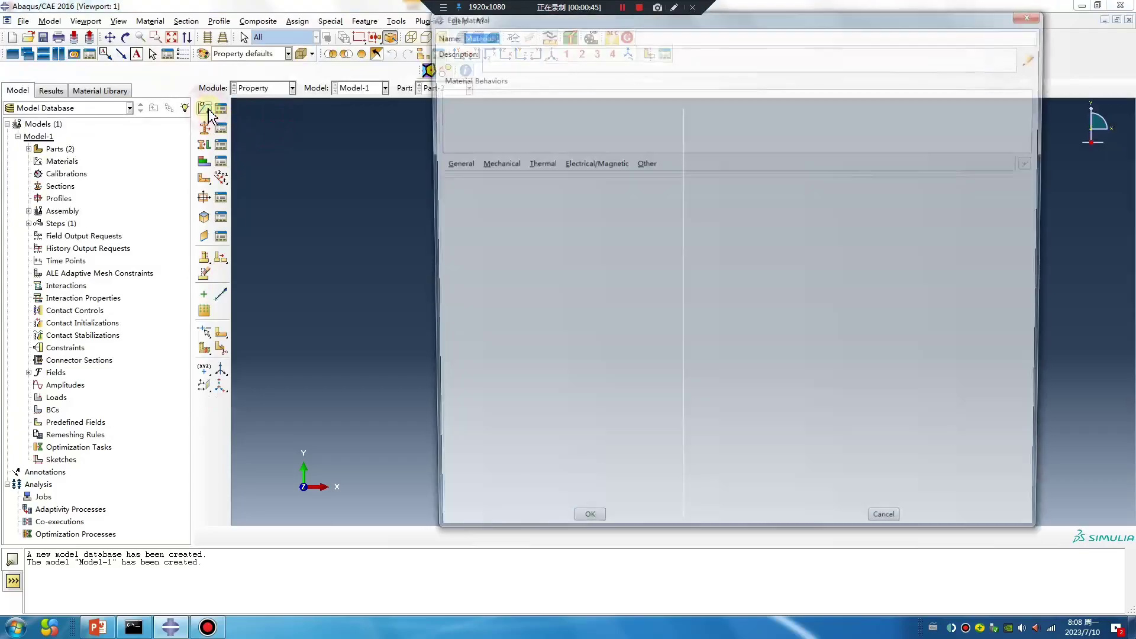
click(492, 163)
mouse_move(616, 177)
click(658, 178)
click(469, 334)
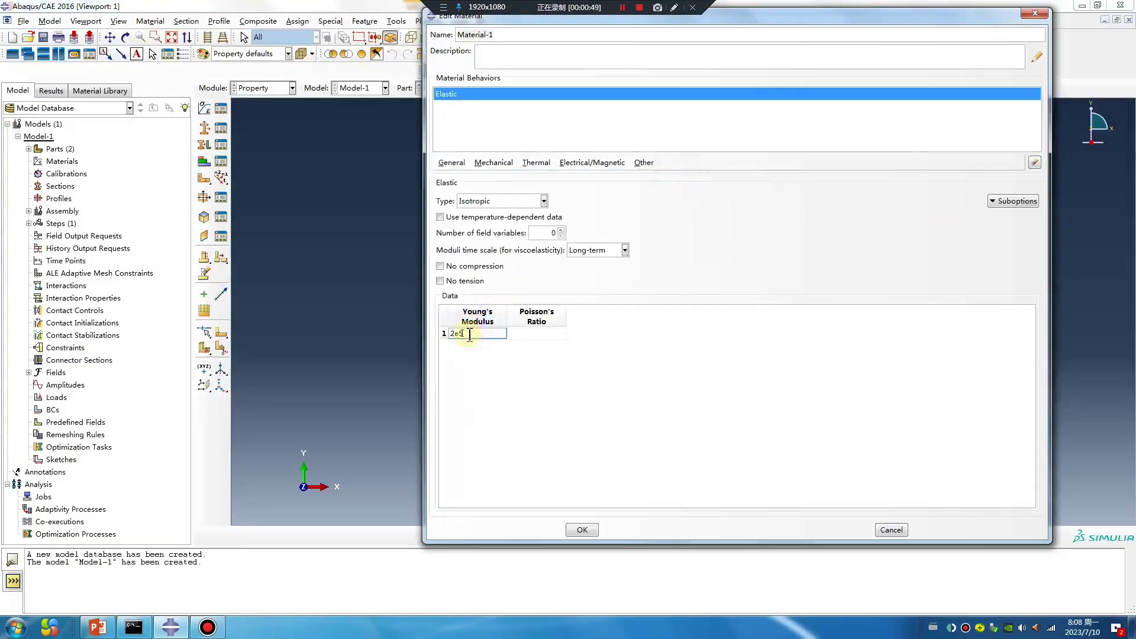
click(529, 334)
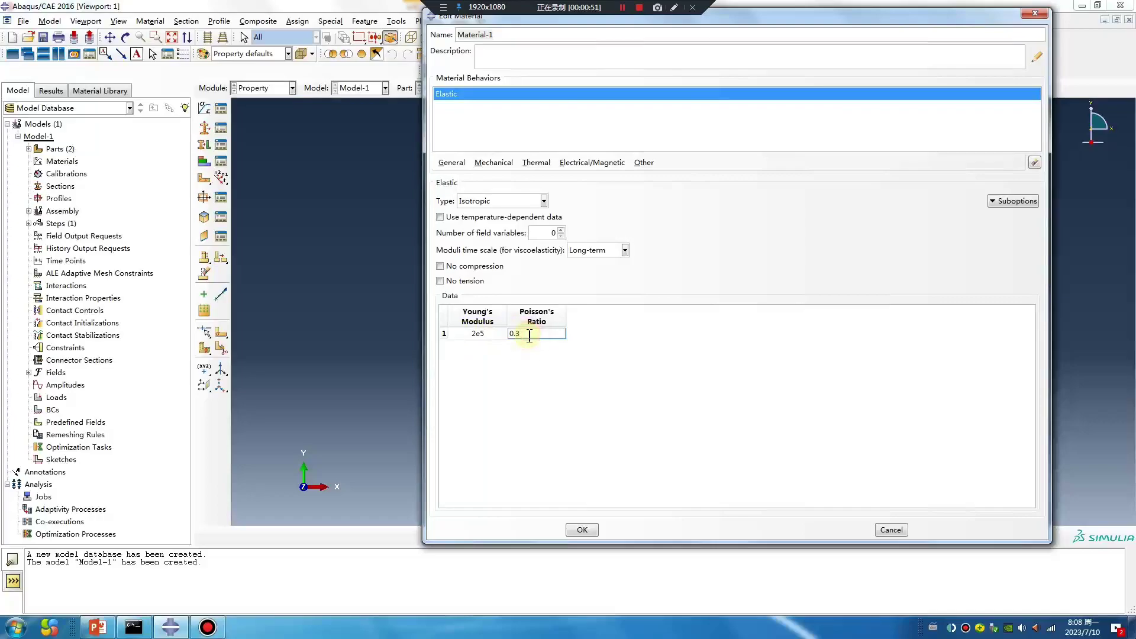
text(0.3)
click(582, 529)
Create a homogeneous solid section, Section-1, using Material-1
click(201, 130)
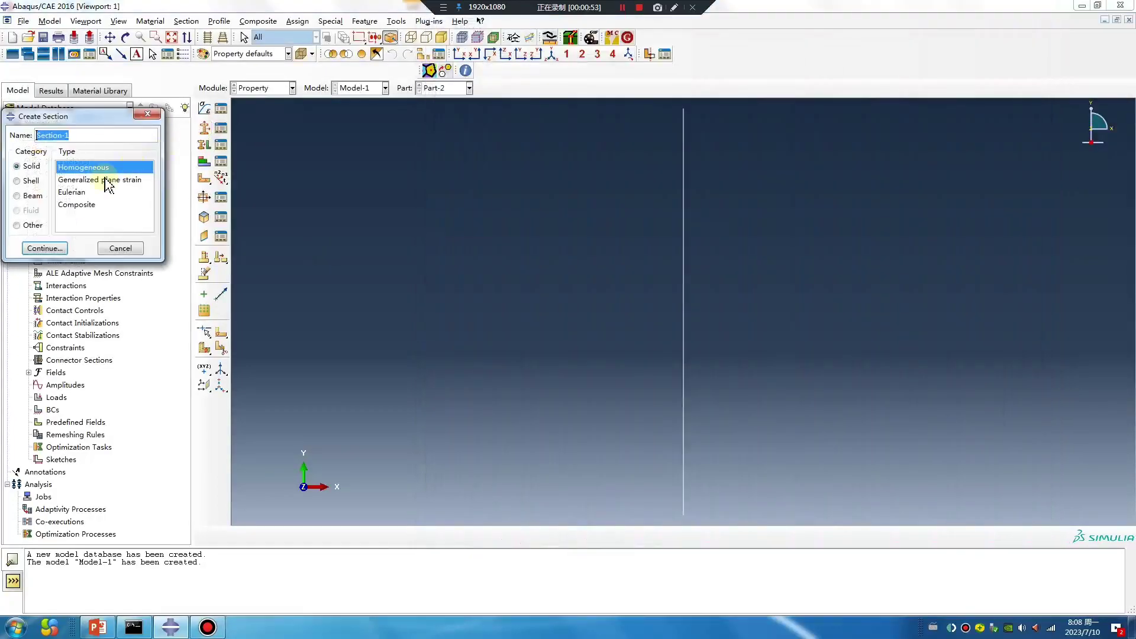
click(46, 248)
click(45, 221)
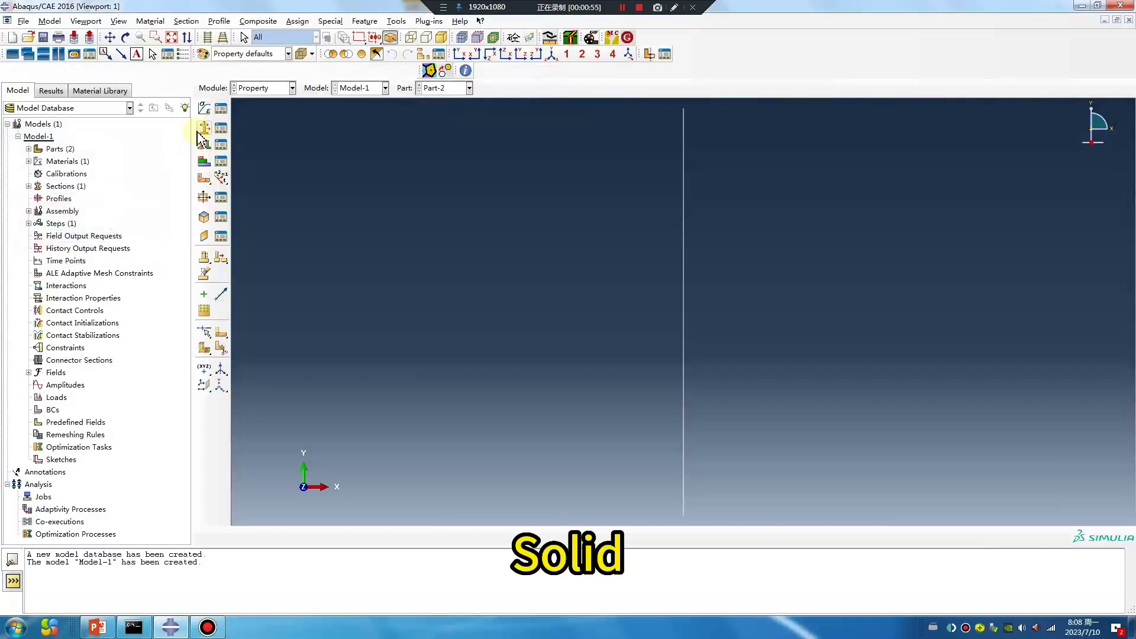
Create a truss section, Section-2, using Material-1 with a cross-sectional area of 0.1
click(203, 131)
click(18, 196)
click(67, 180)
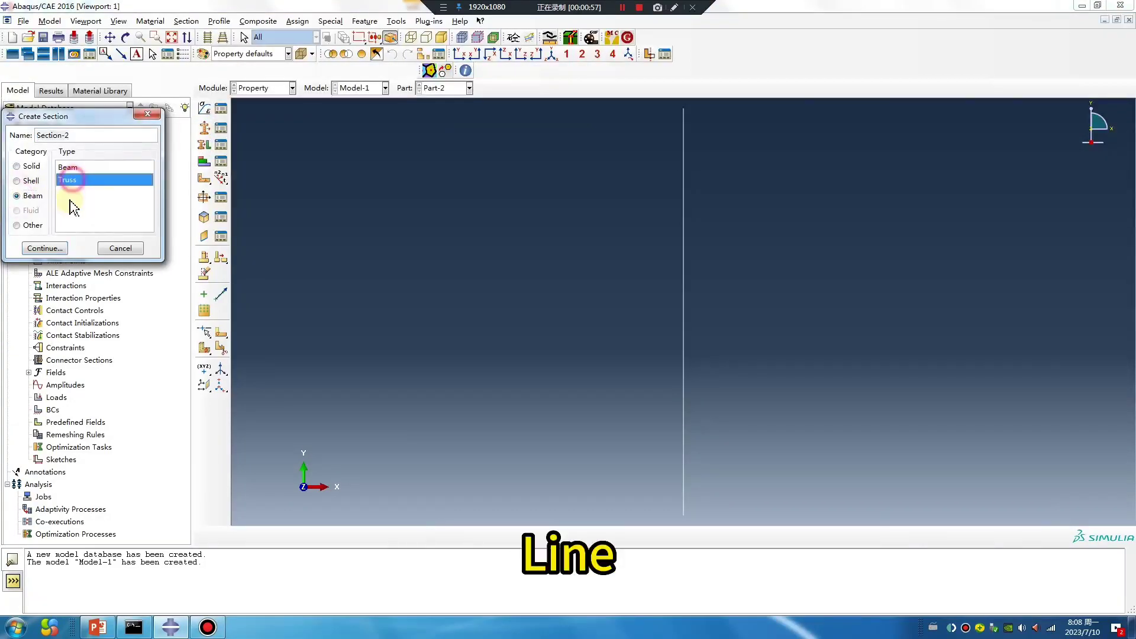
click(49, 248)
click(101, 167)
text(0.1)
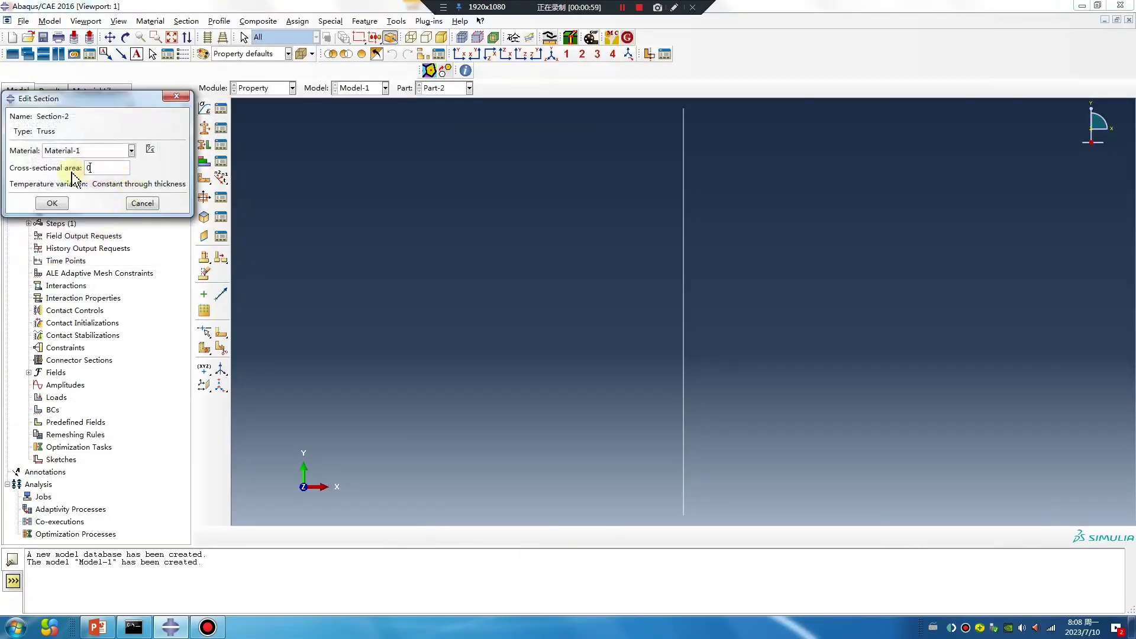
click(52, 203)
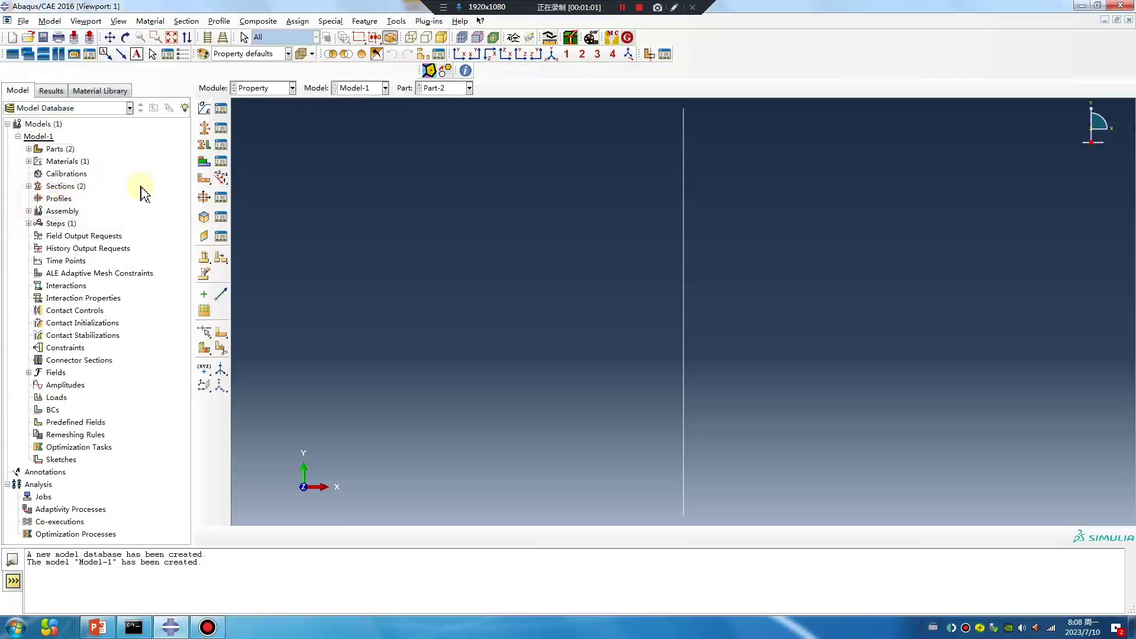
Assign the truss section Section-2 to the wire in Part-2
click(204, 144)
click(684, 346)
middle_click(486, 296)
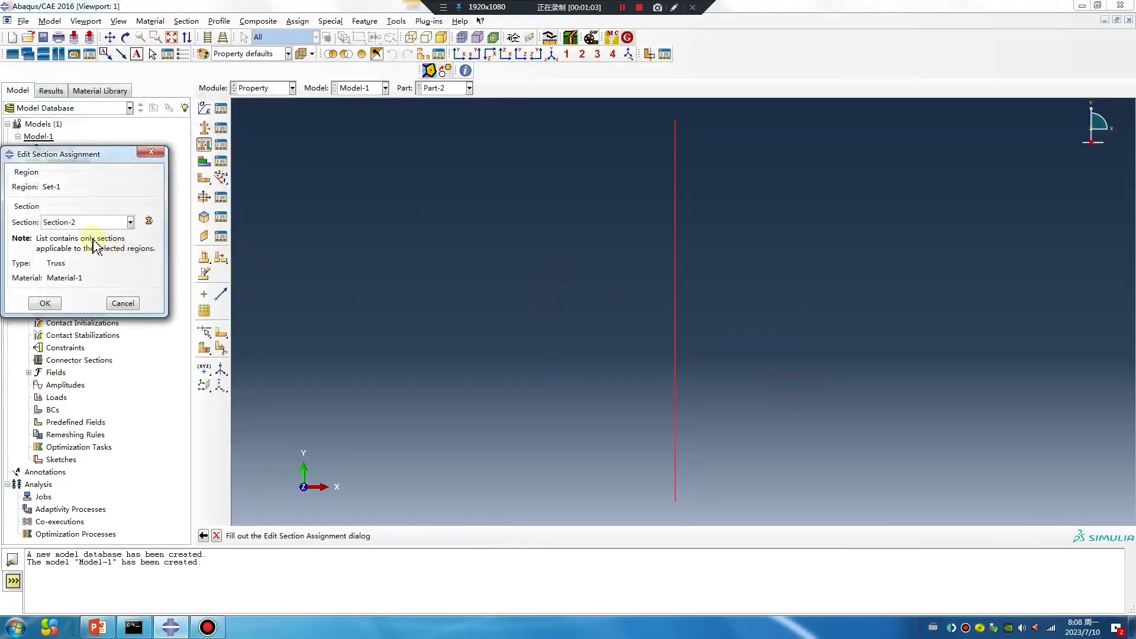
click(45, 303)
Show Part-1 and assign the homogeneous solid section Section-1 to the whole block
click(438, 87)
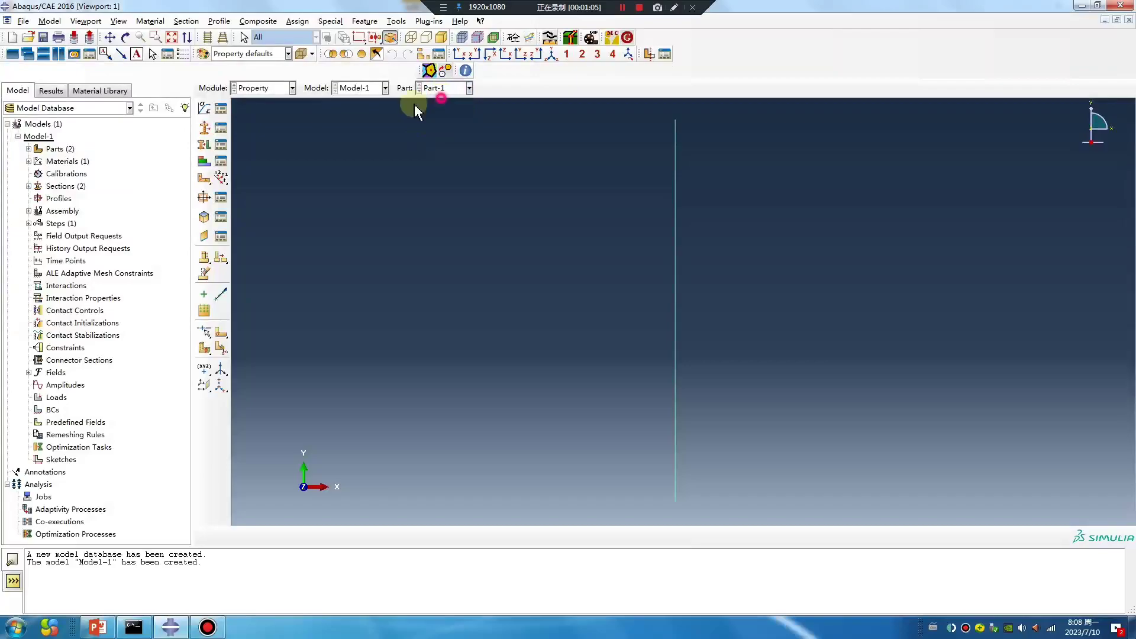
click(437, 100)
click(204, 144)
click(619, 258)
middle_click(497, 347)
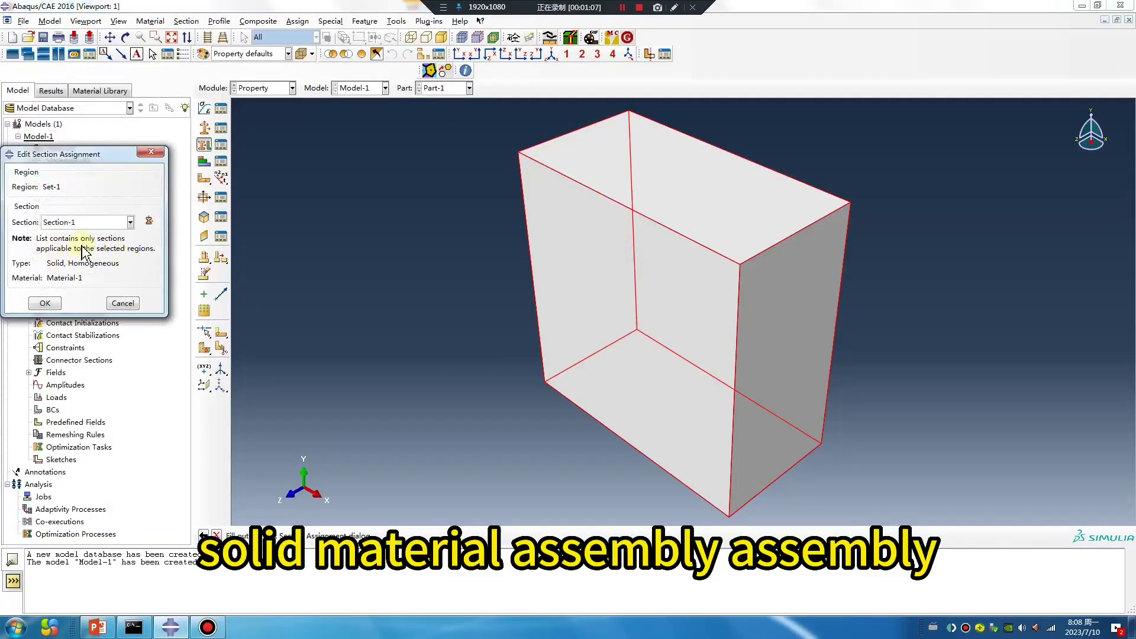
click(45, 303)
Create dependent assembly instances of both Part-1 and Part-2
click(263, 88)
click(255, 125)
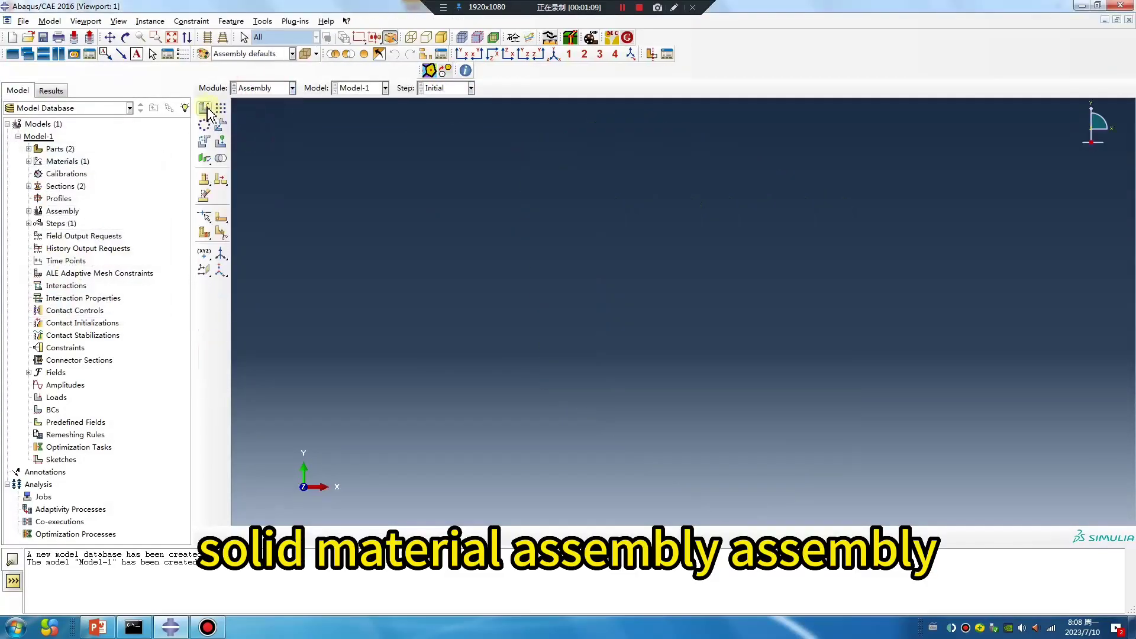
click(204, 108)
drag(27, 233, 27, 245)
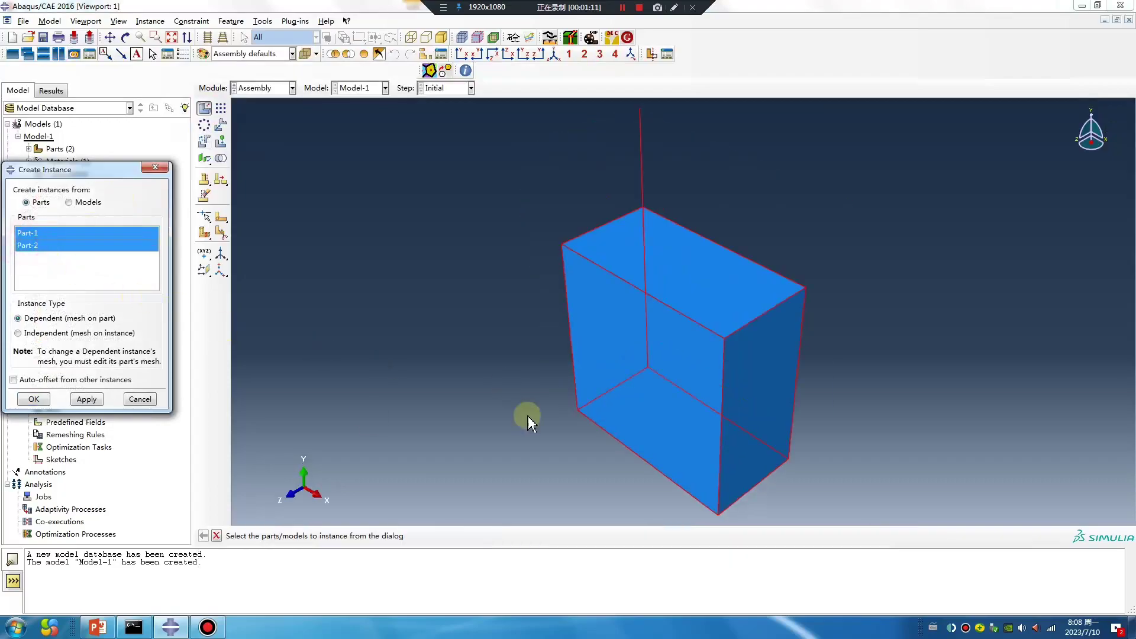
click(42, 400)
ctrl+alt+drag(629, 393, 679, 266)
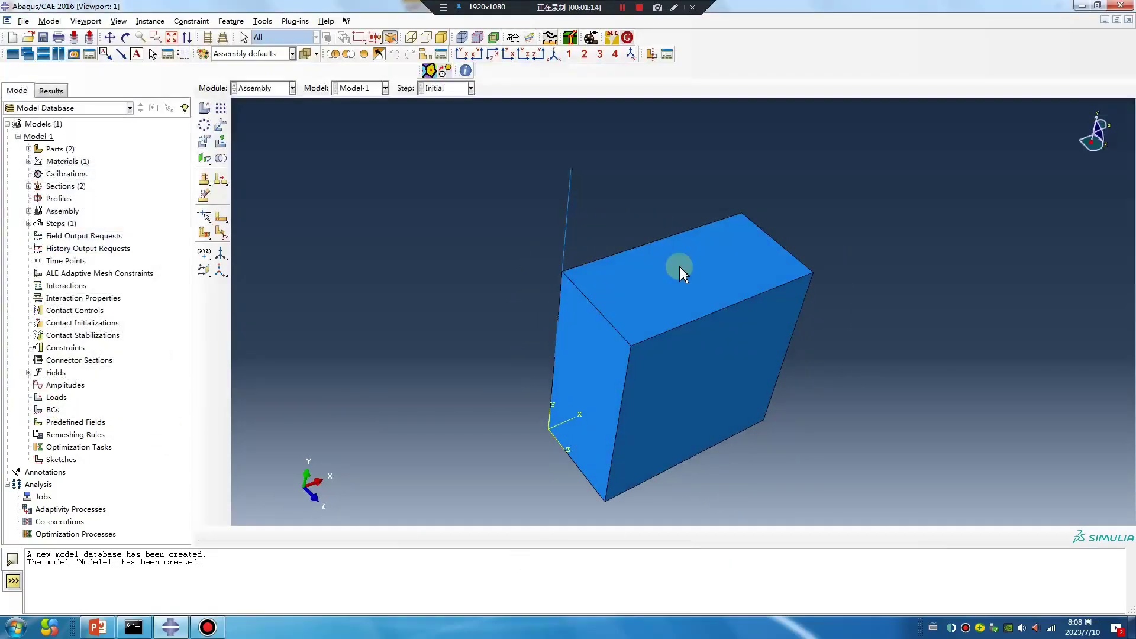
click(222, 126)
click(568, 218)
middle_click(474, 305)
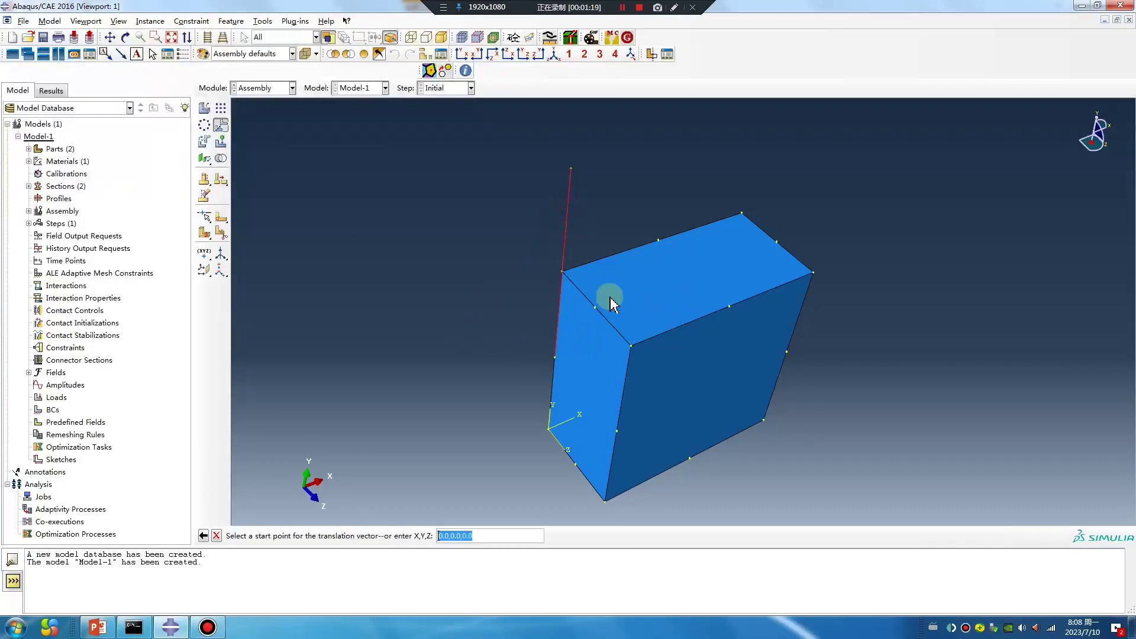
Create a datum point midway between two diagonally opposite corners of the block's top face
click(263, 21)
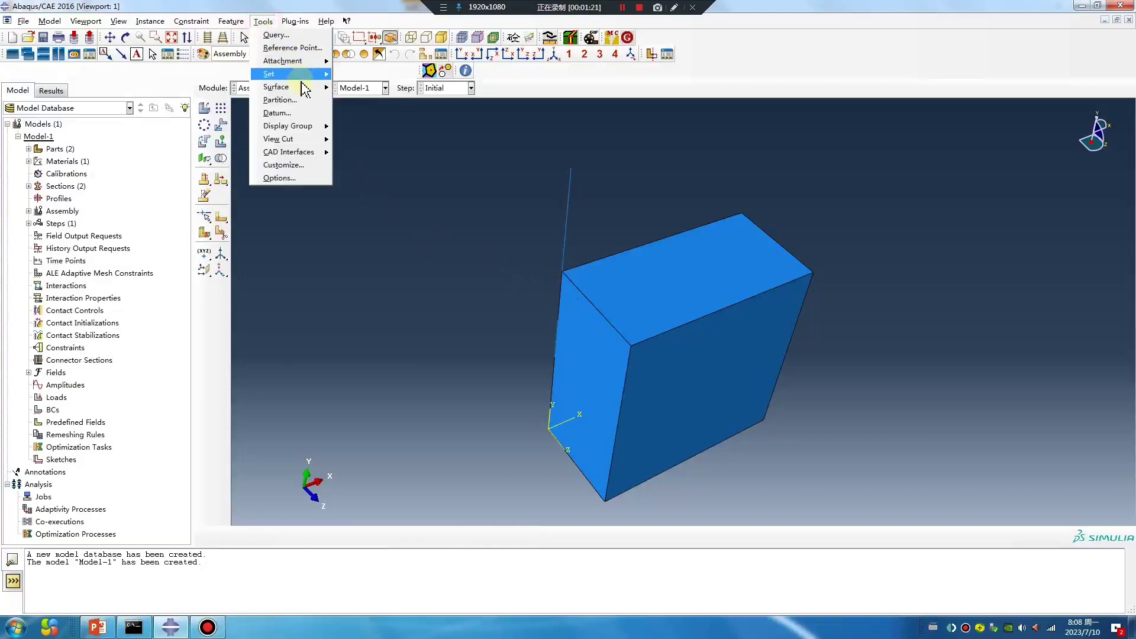
mouse_move(298, 95)
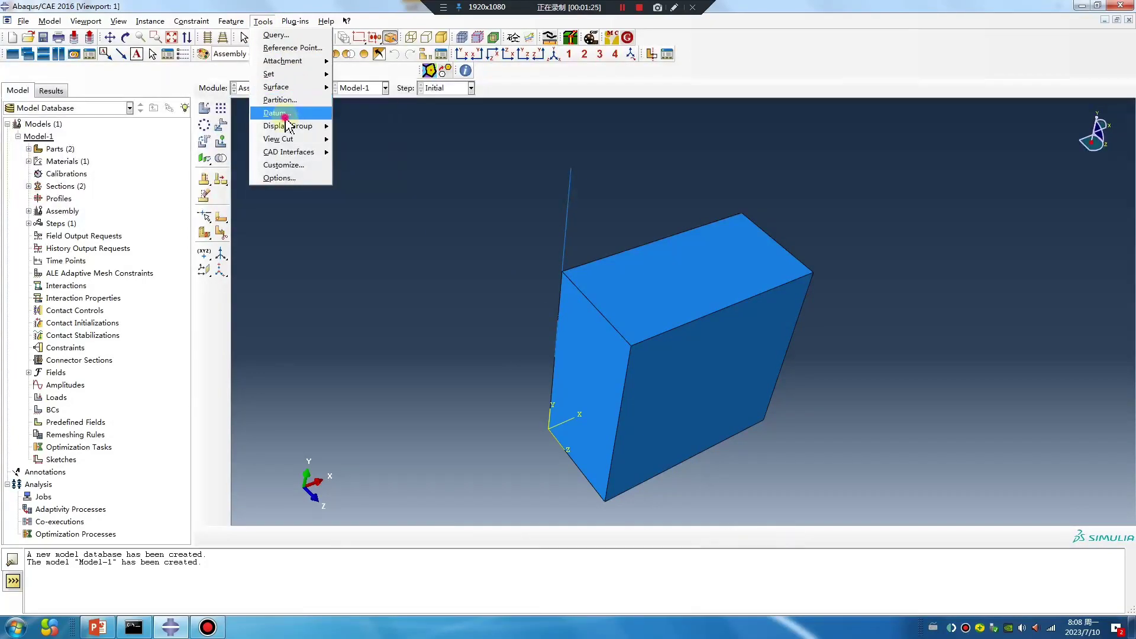
click(278, 112)
click(79, 192)
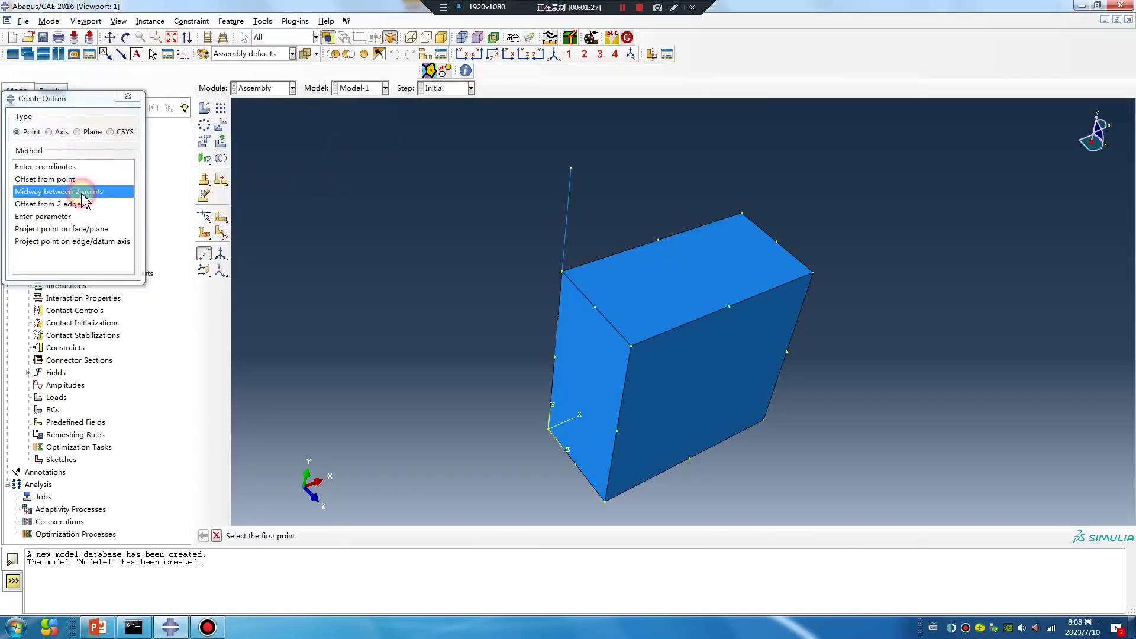
click(631, 346)
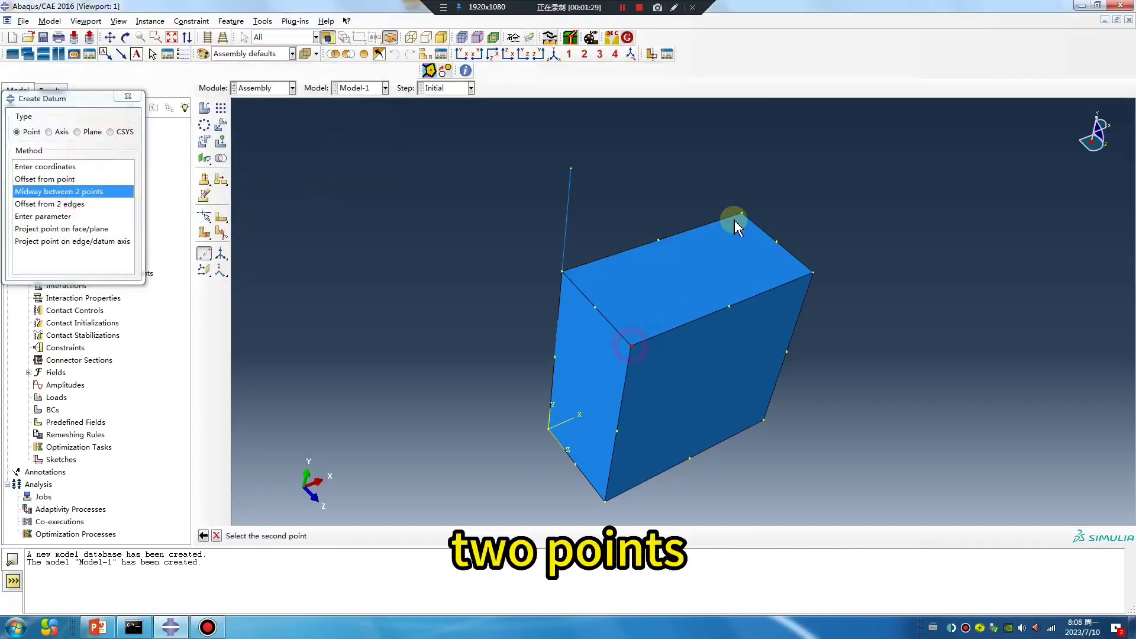
click(742, 215)
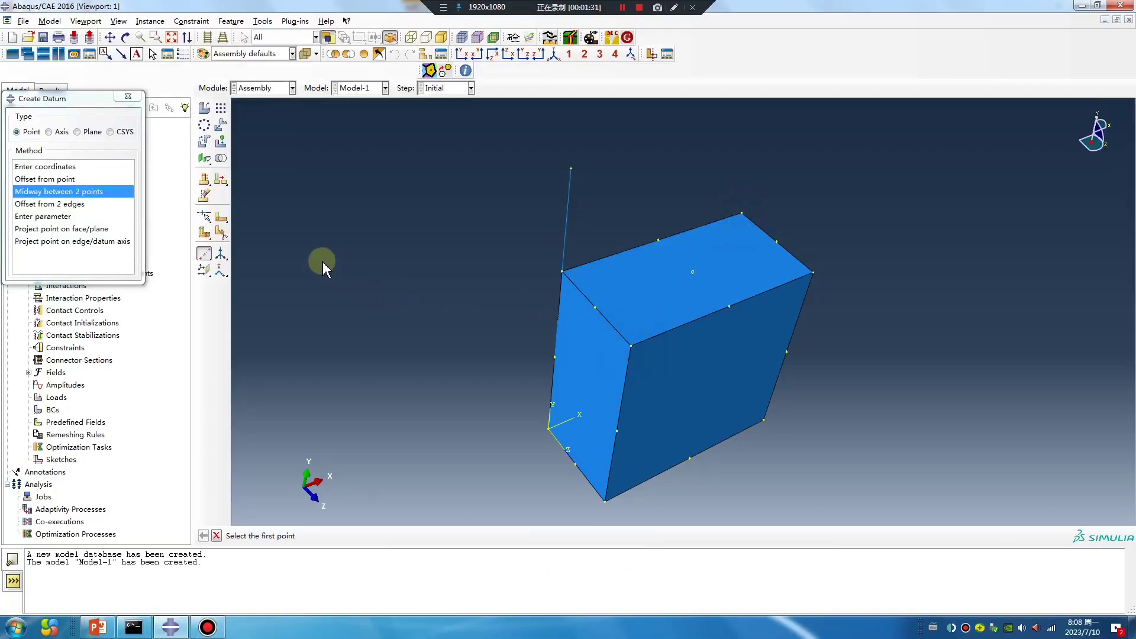
Translate the wire instance from the block's top corner it passes through to the datum point at the top face's centre
click(220, 125)
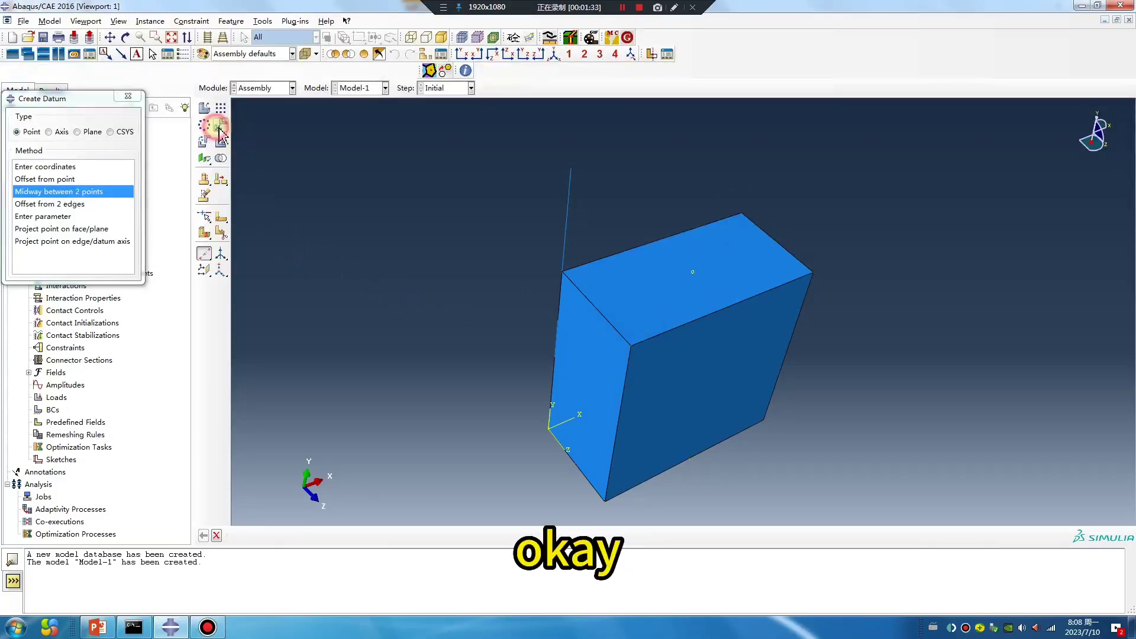
click(567, 210)
middle_click(507, 335)
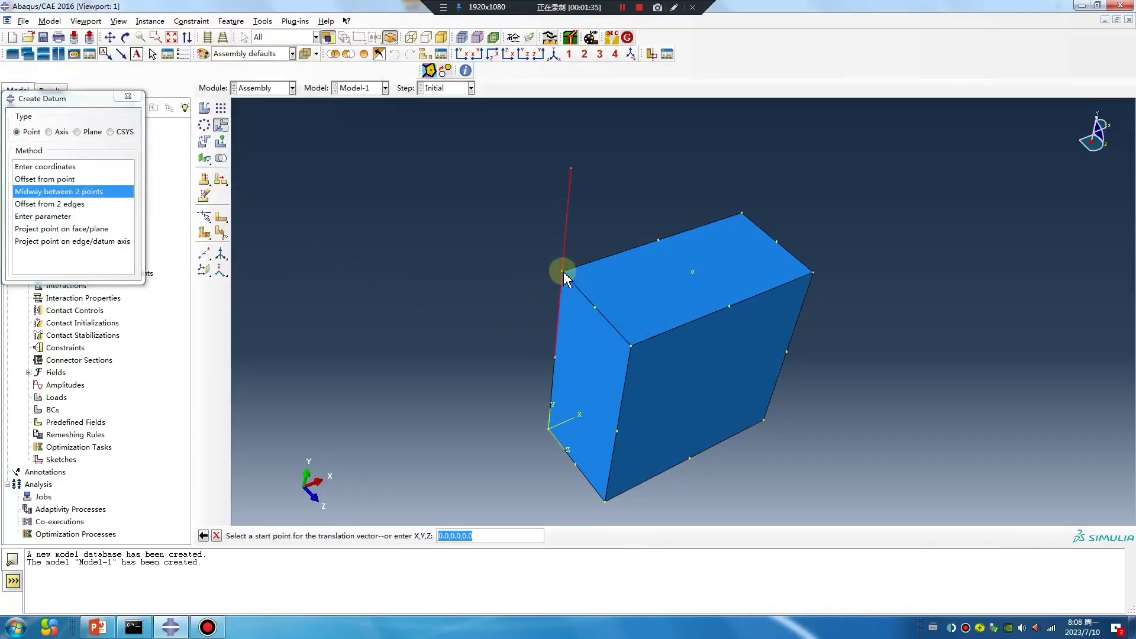
click(562, 272)
click(693, 271)
click(303, 535)
Create a Static, General analysis step, Step-1, after the Initial step with default settings
click(261, 87)
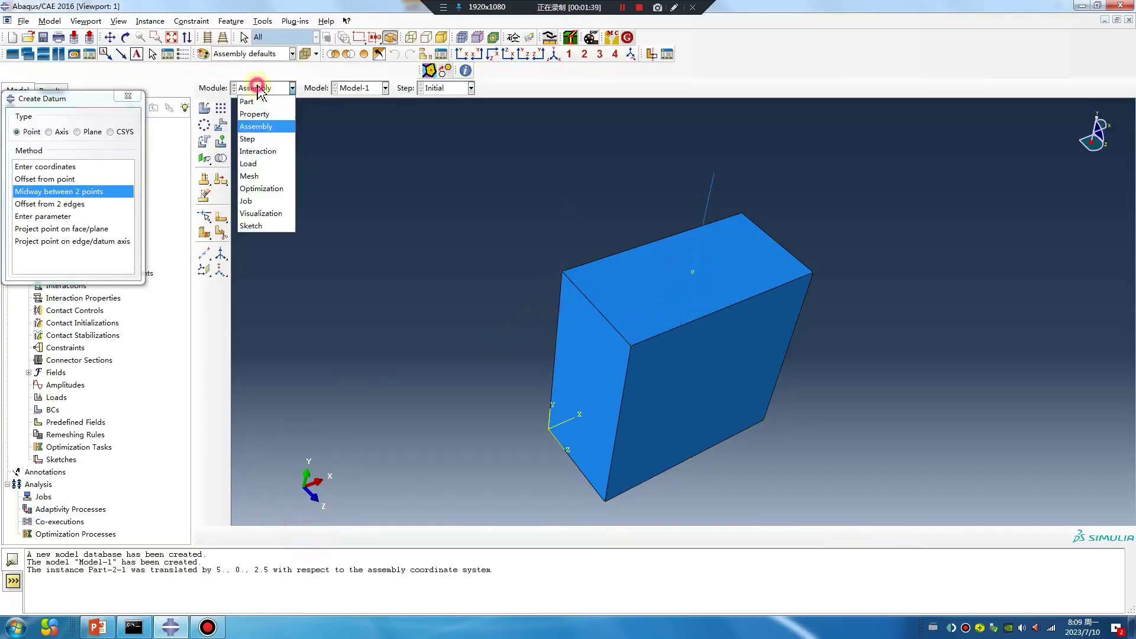
click(254, 140)
click(204, 108)
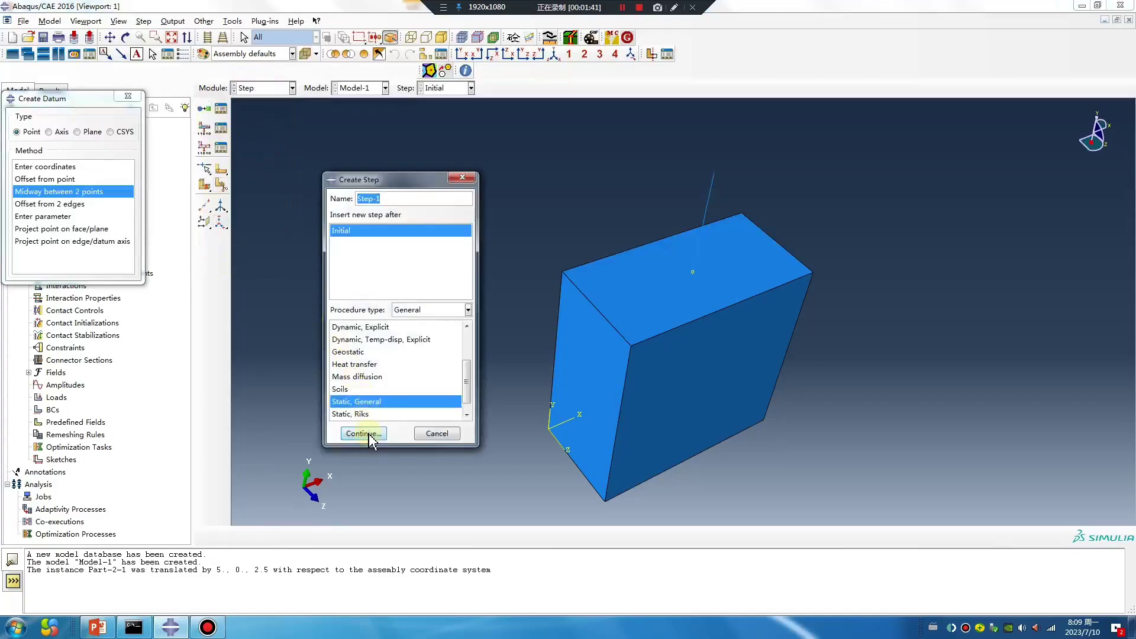
click(363, 433)
click(373, 551)
Mesh the block Part-1 at part level using the default global seeds
click(292, 87)
click(254, 177)
click(472, 88)
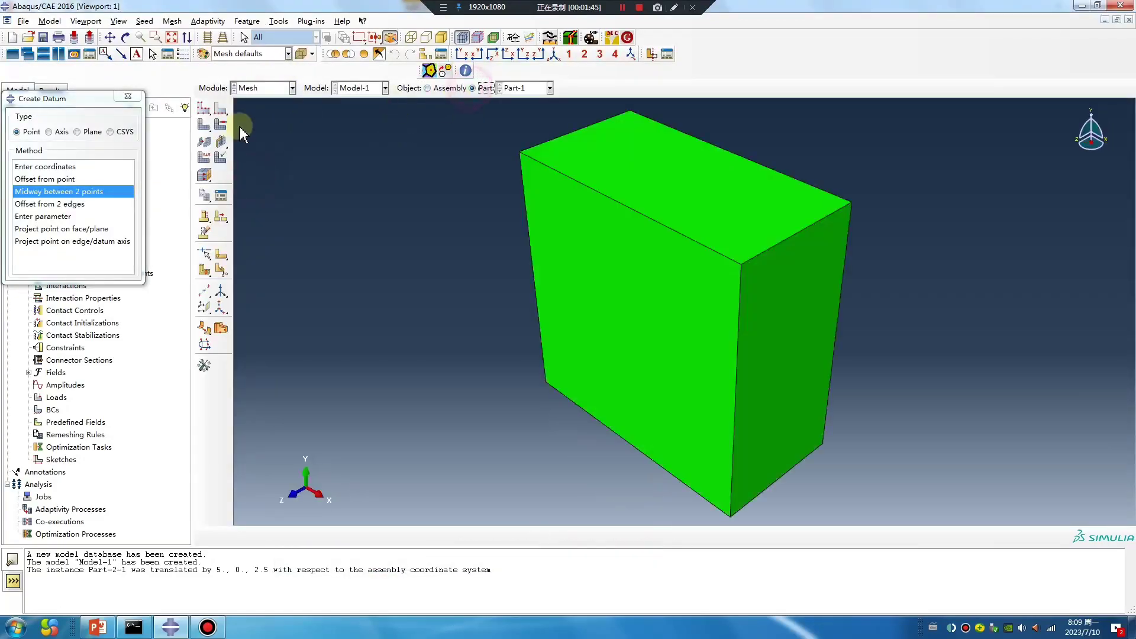
click(204, 141)
middle_click(377, 215)
Mesh the wire Part-2 using the default global seeds
click(524, 88)
click(515, 114)
click(204, 142)
middle_click(299, 201)
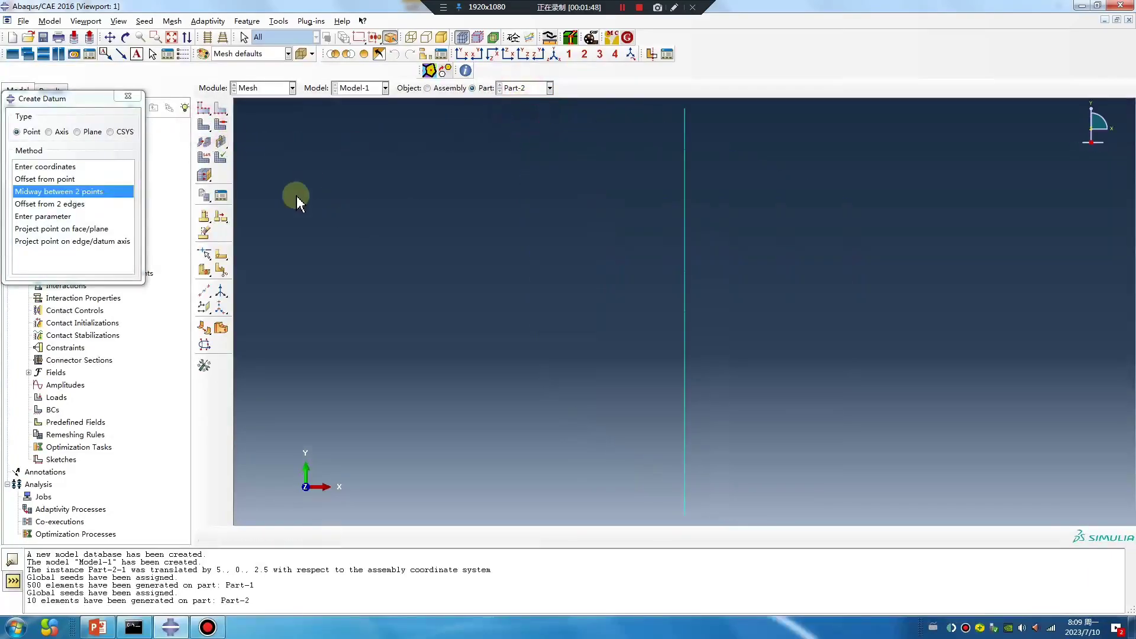
Assign the Truss element family from the Standard library with linear order to the wire Part-2
click(204, 156)
click(684, 379)
middle_click(677, 380)
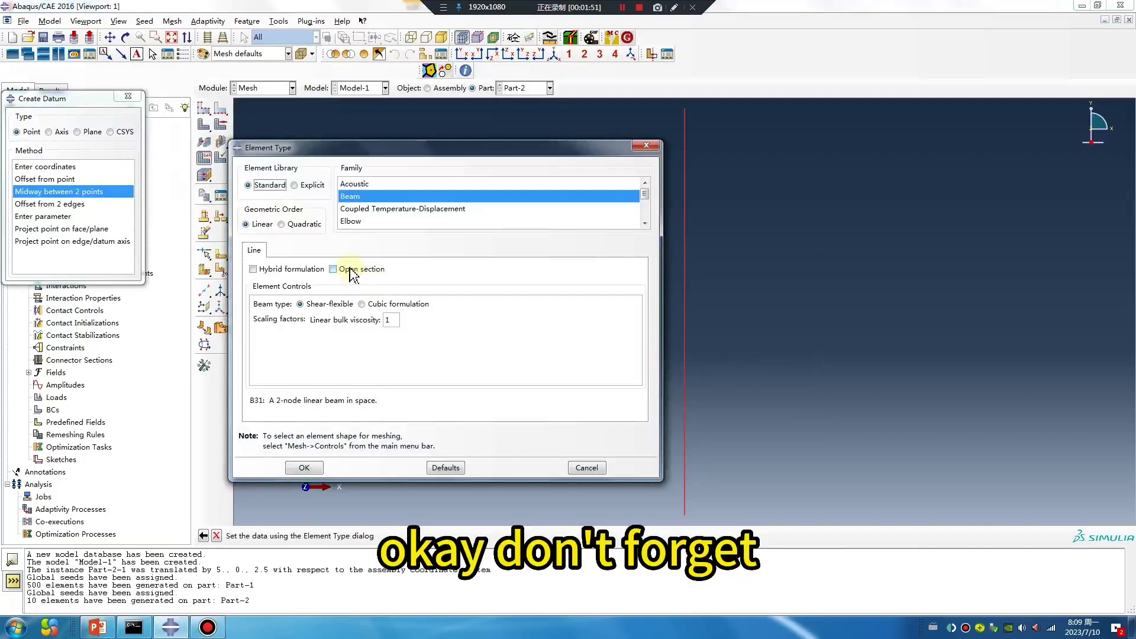
scroll(371, 224, down, 2)
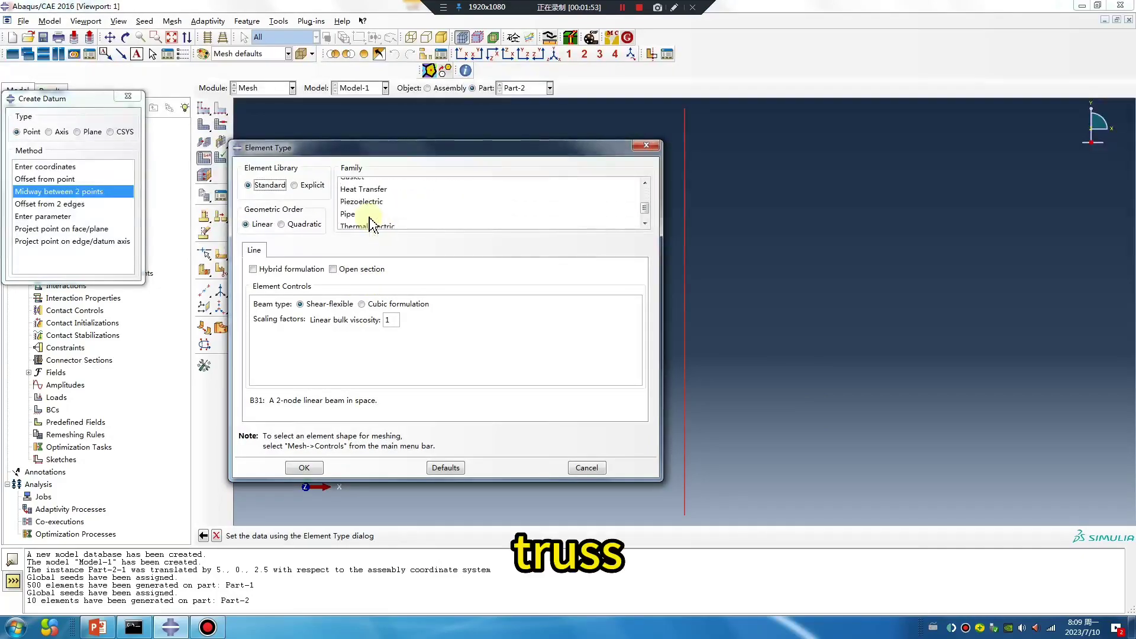
click(349, 222)
click(304, 467)
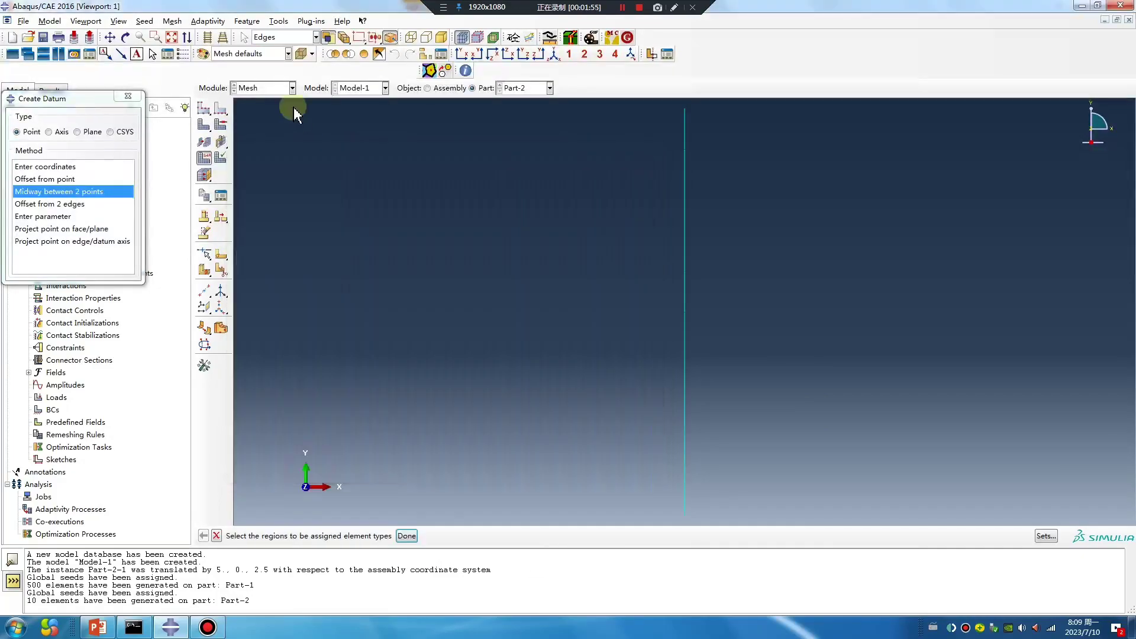
Create the full-analysis job Job-1 for Model-1 with default settings and run its data check
click(274, 87)
click(269, 202)
click(221, 110)
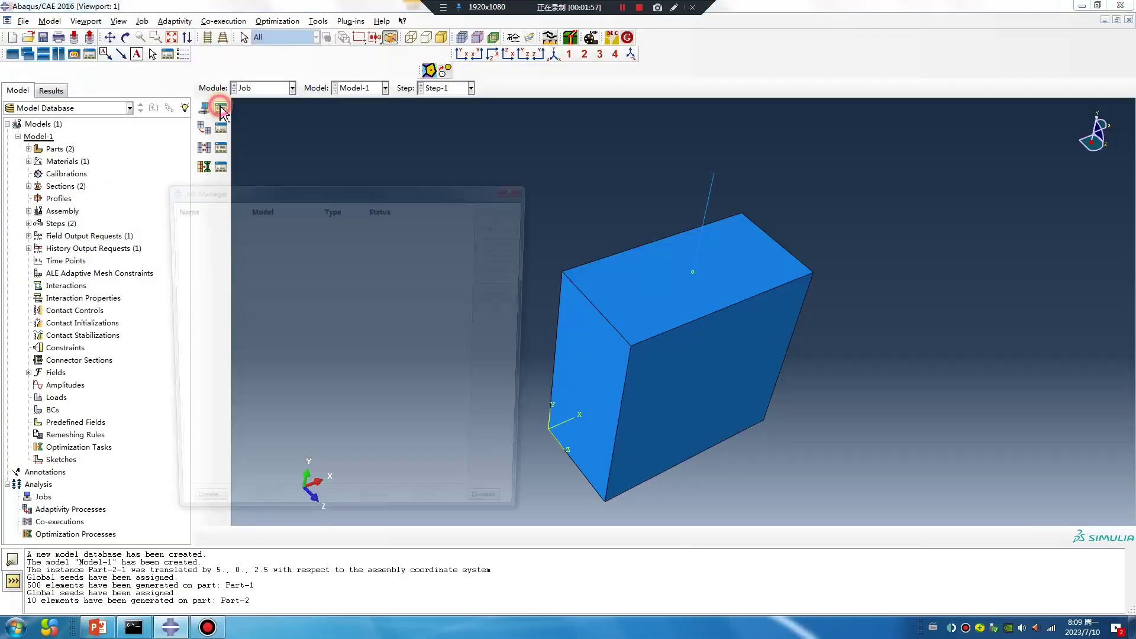
click(201, 515)
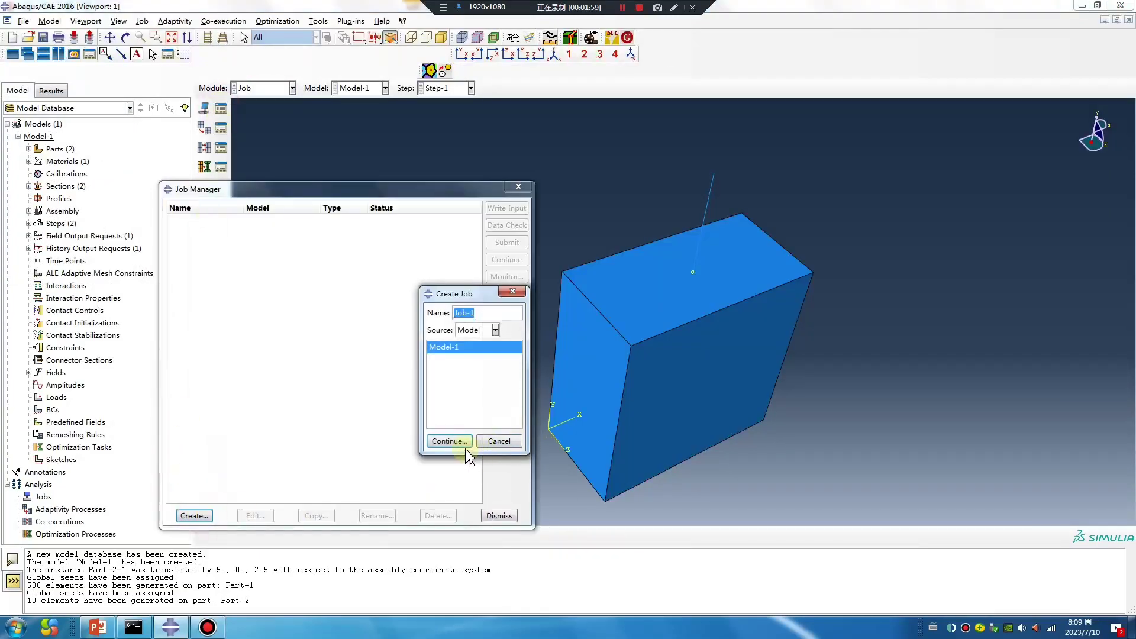
click(441, 448)
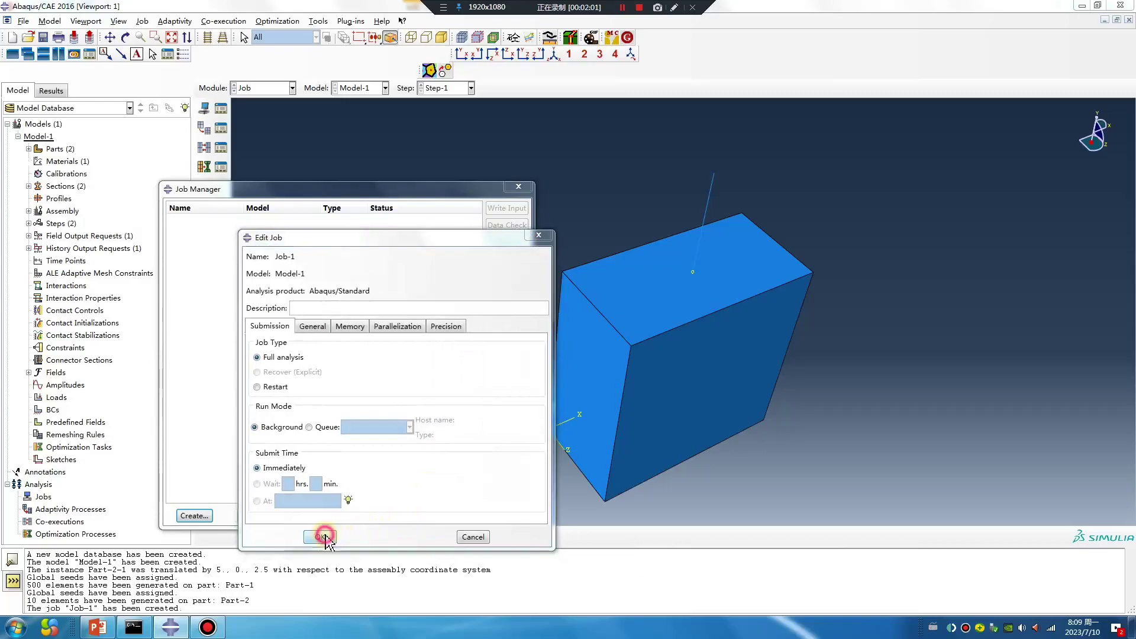
click(320, 536)
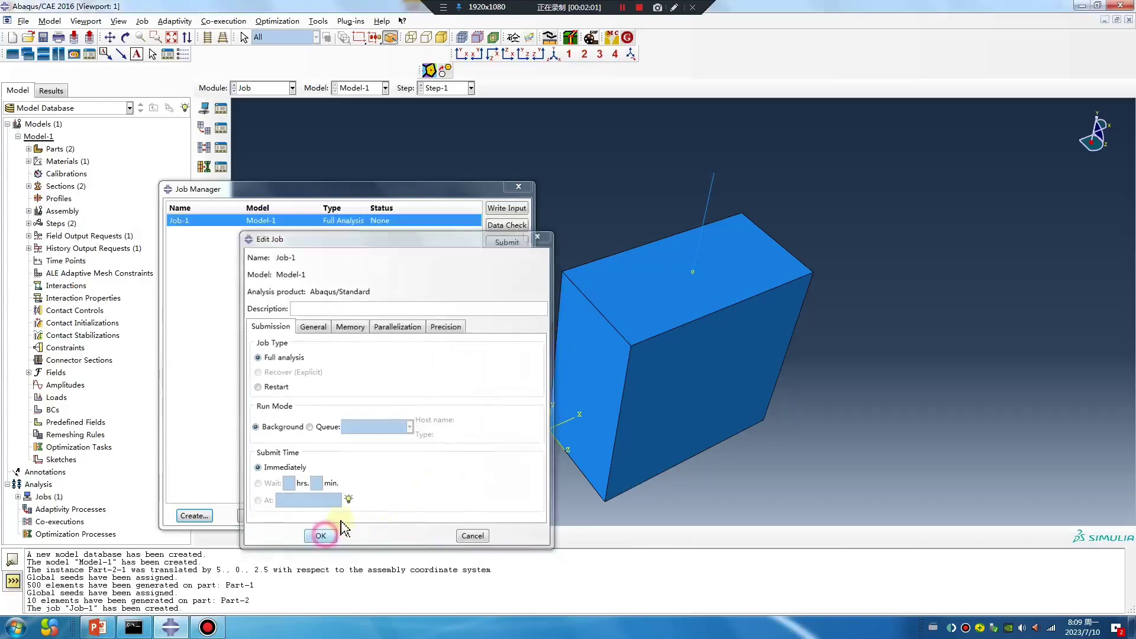
click(507, 228)
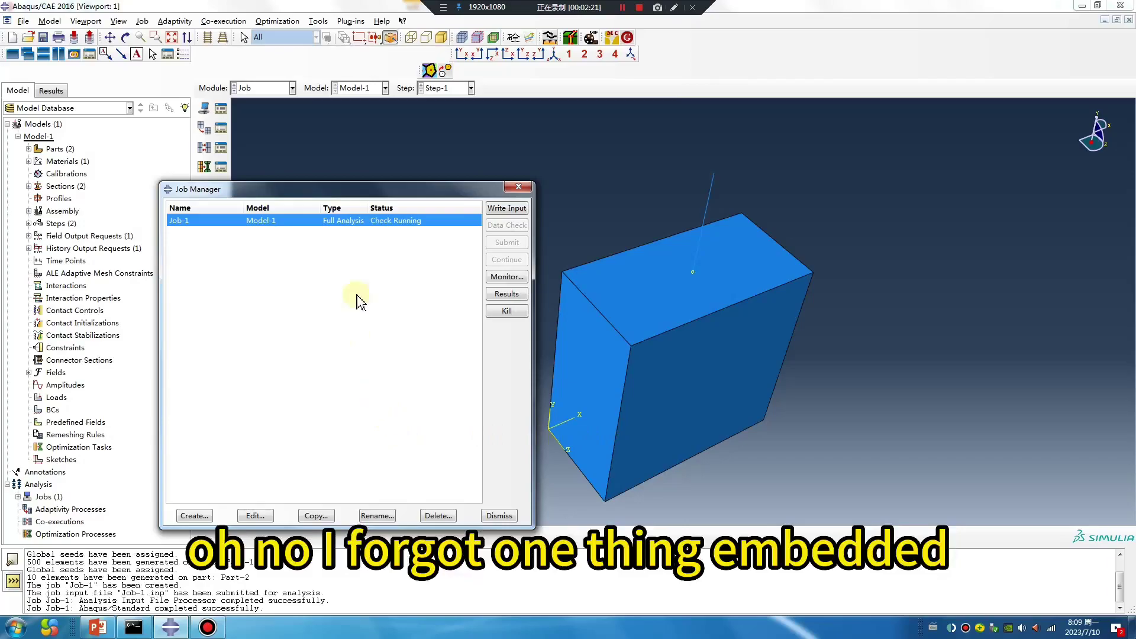
Create an Embedded region constraint with the whole wire as embedded region and the whole model as host, keeping the default tolerances
click(264, 88)
click(259, 149)
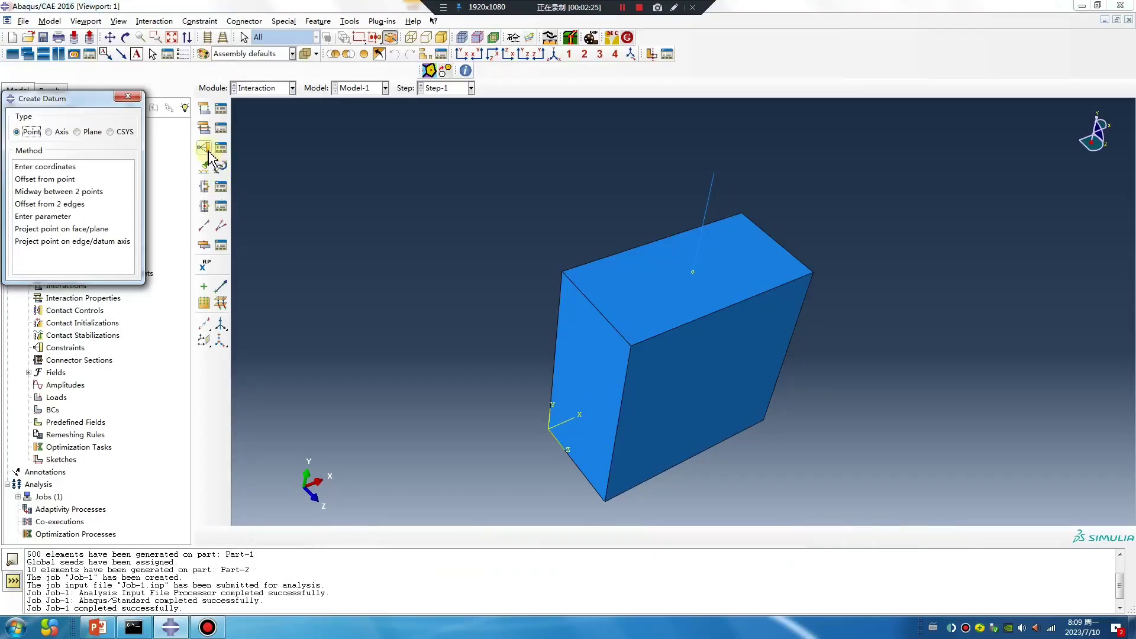
click(204, 146)
click(46, 201)
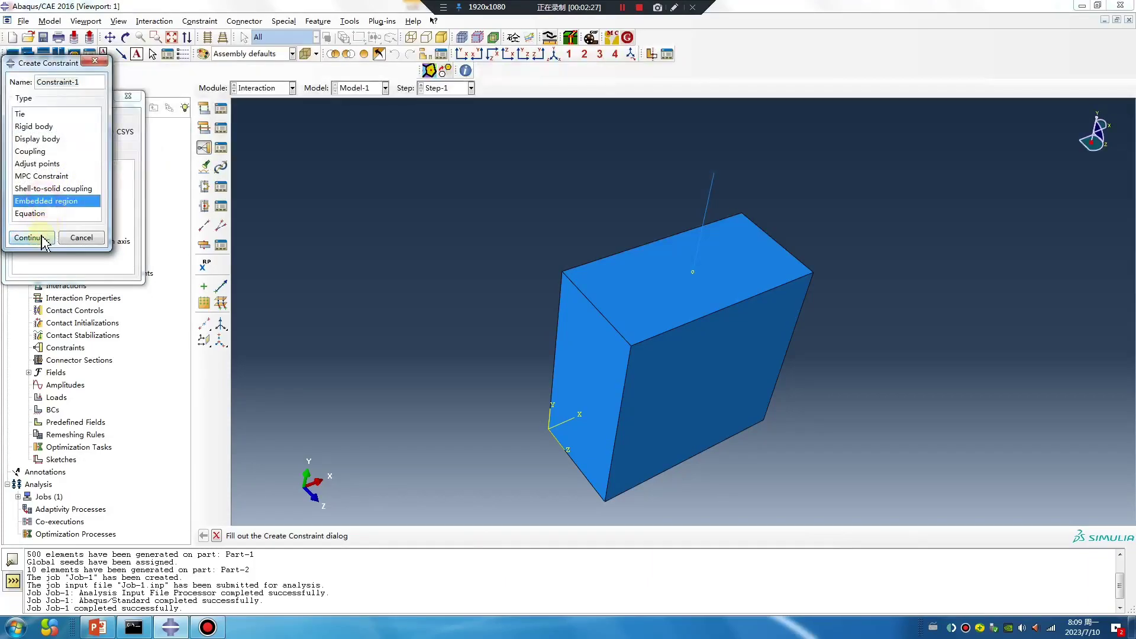
click(31, 238)
click(694, 214)
middle_click(300, 474)
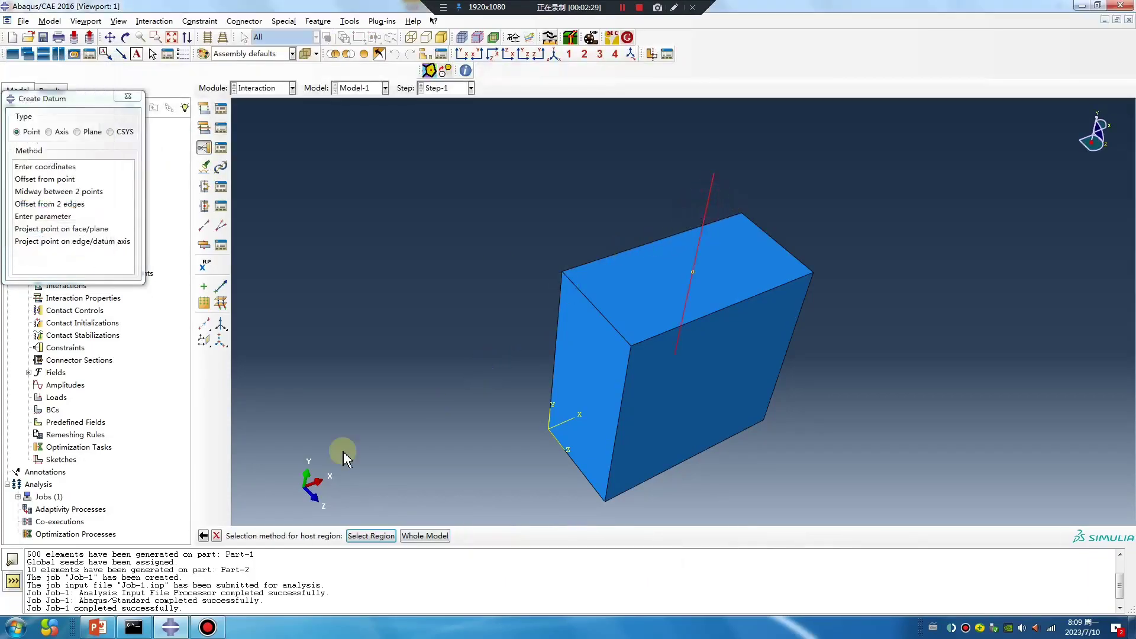
click(426, 536)
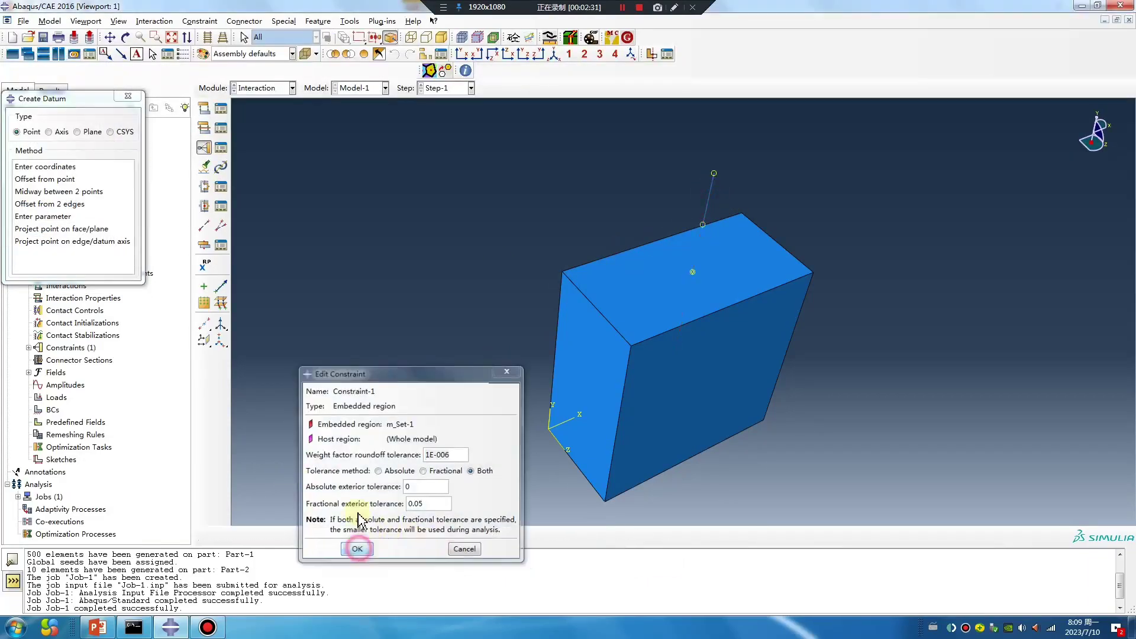
click(356, 549)
Rerun the data check for Job-1, overwriting the existing job files
click(261, 87)
click(258, 201)
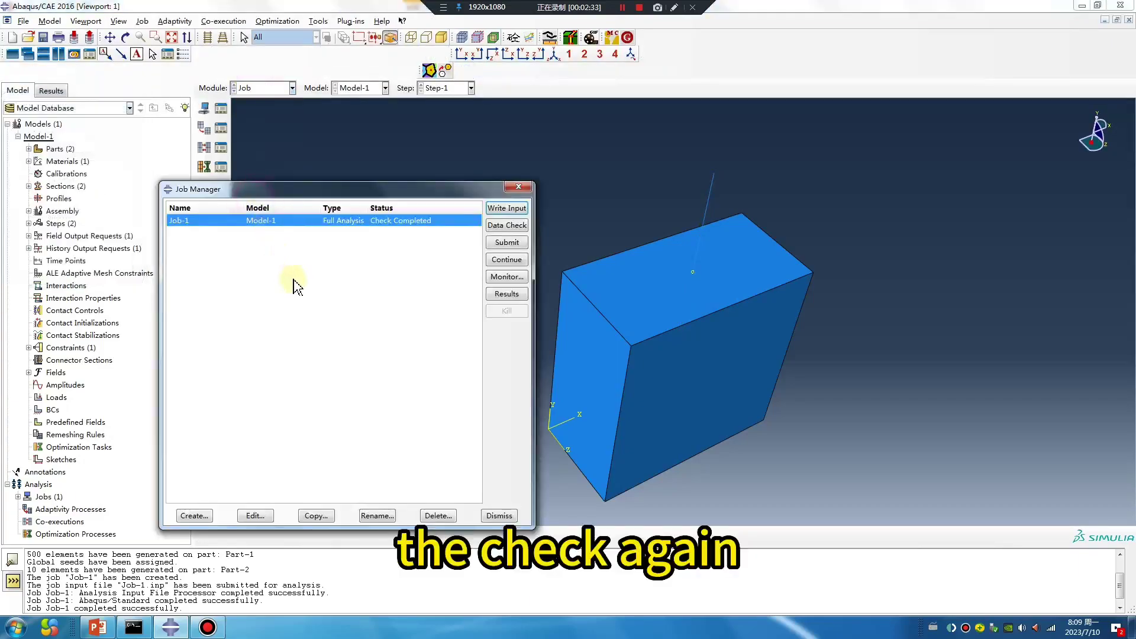
click(504, 225)
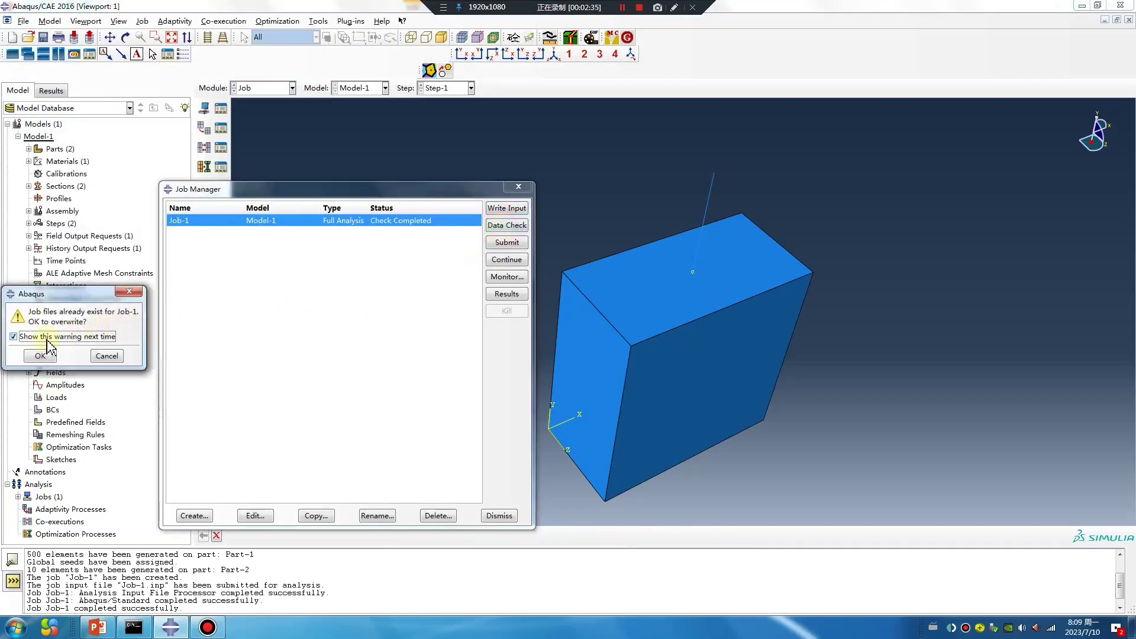
click(40, 362)
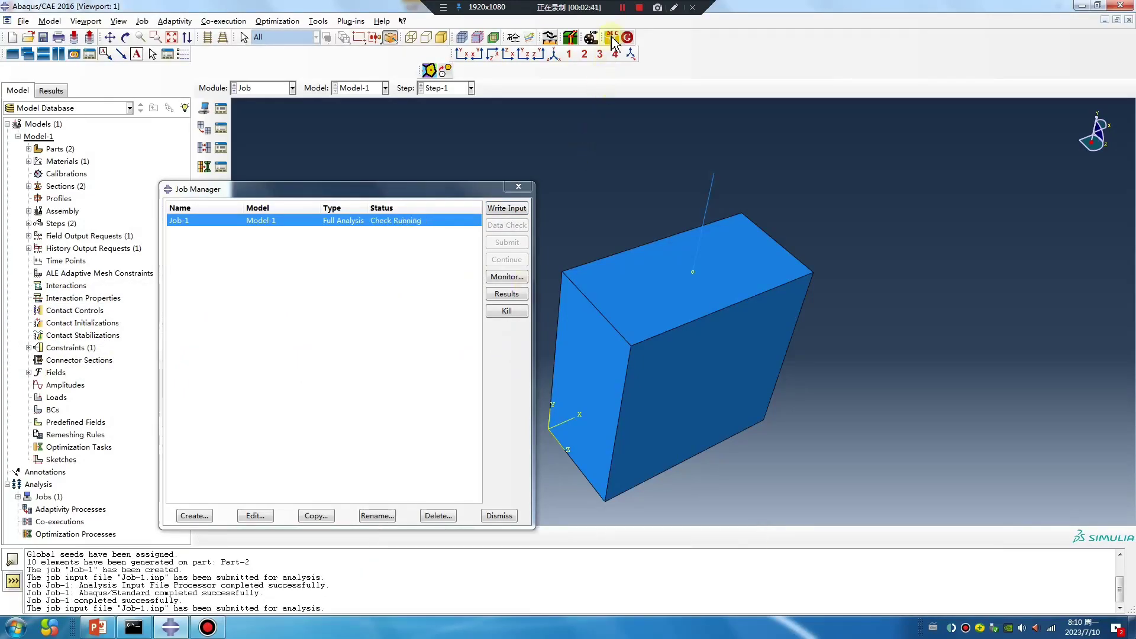
Monitor Job-1 and examine its error messages about the embedded element nodes
click(507, 277)
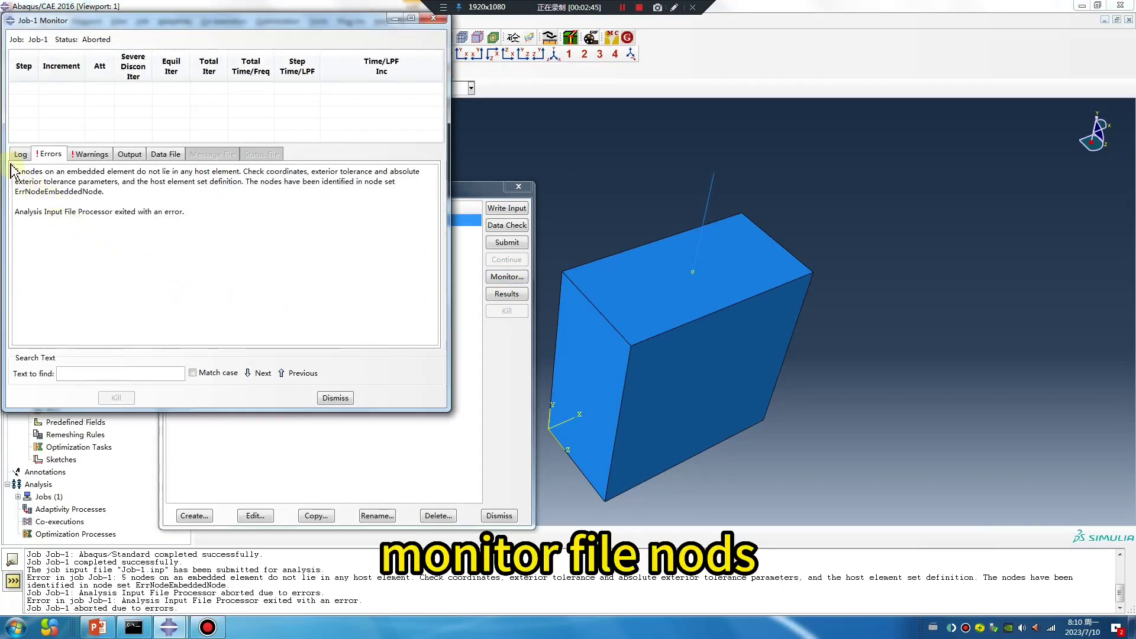
drag(31, 172, 55, 173)
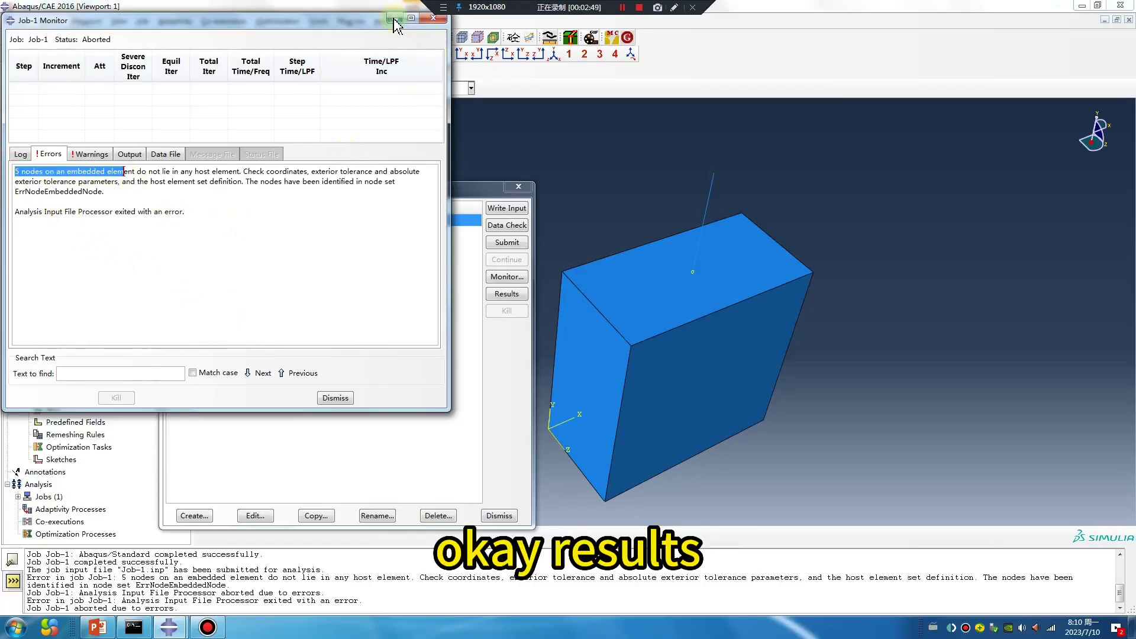
click(434, 18)
Open the Job-1 results and highlight the node set ErrNodeEmbeddedNode on the model to inspect the nodes' locations
click(510, 295)
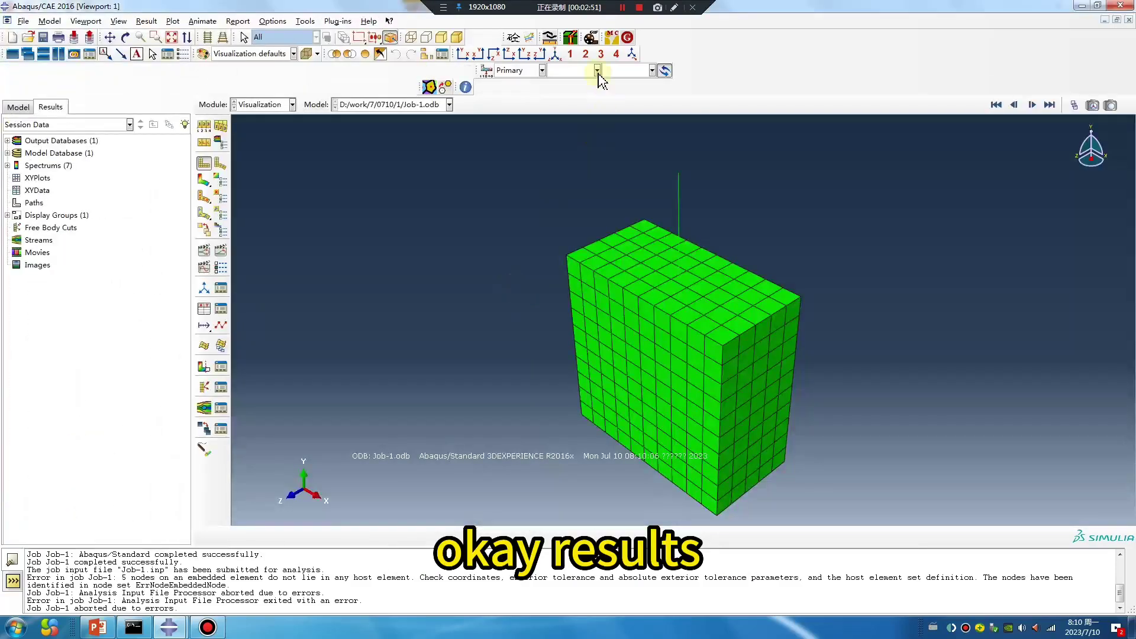
click(429, 87)
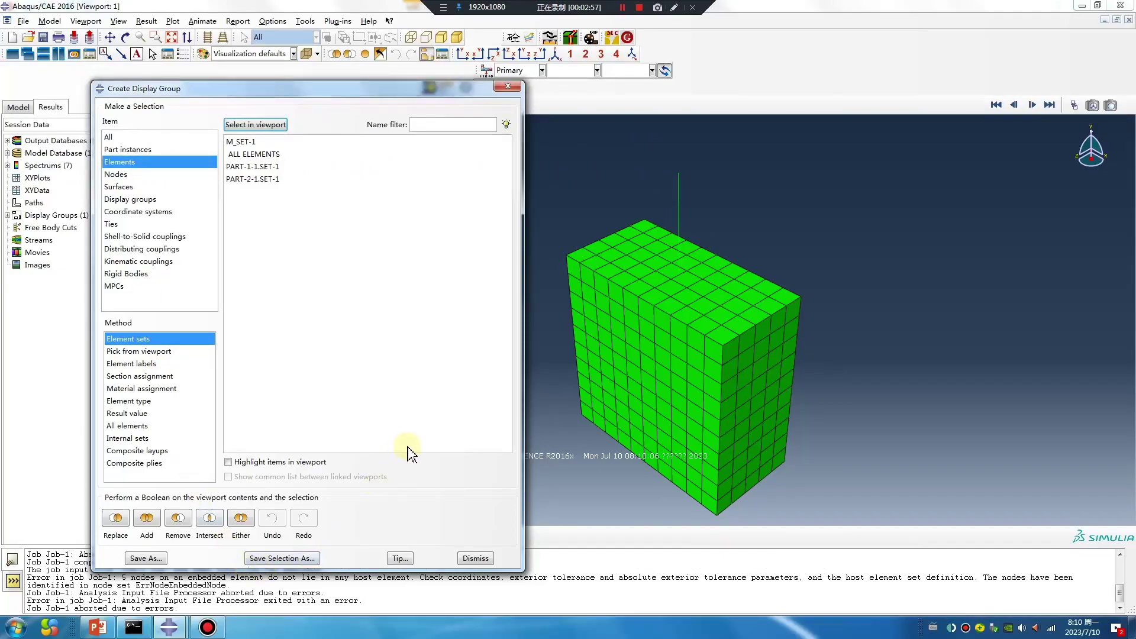
drag(319, 101, 320, 58)
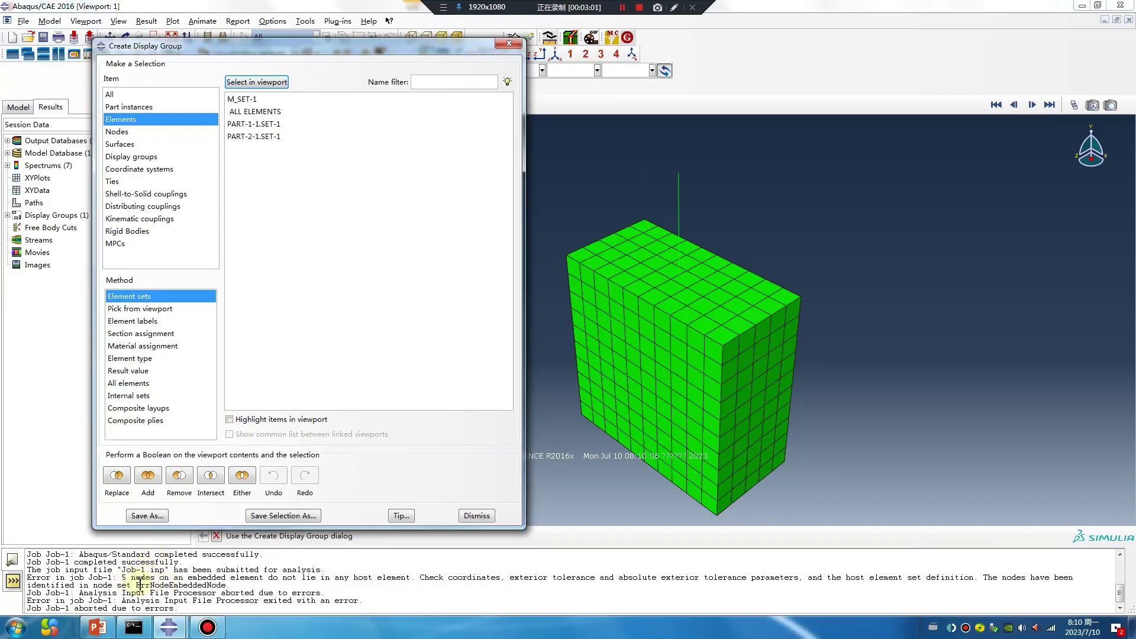
drag(137, 585, 229, 585)
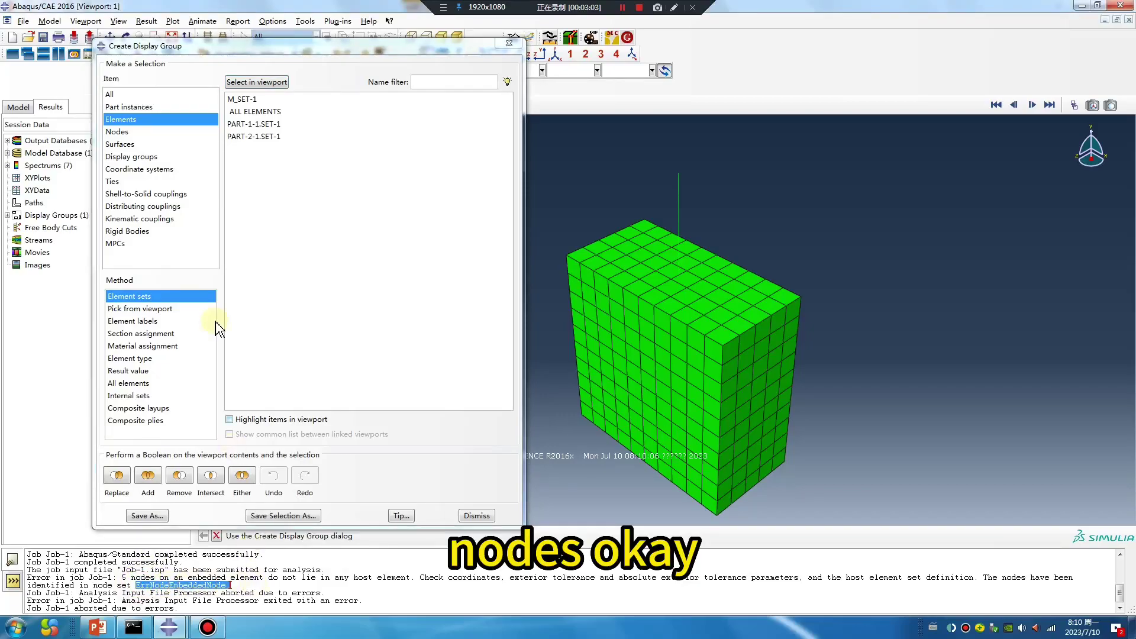
click(118, 132)
click(278, 125)
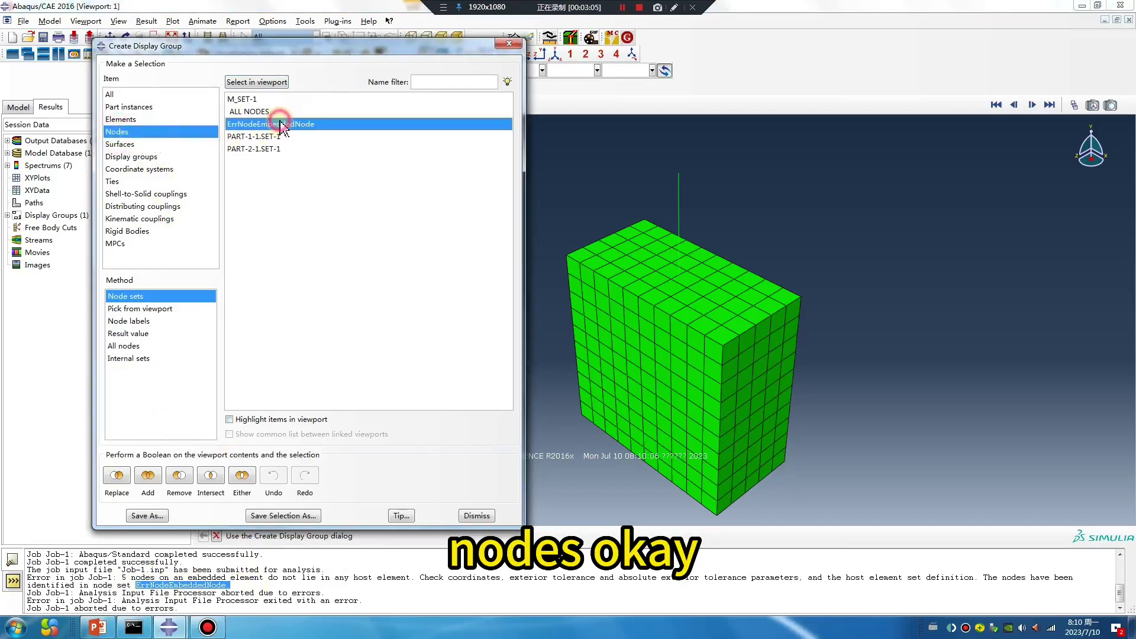
click(229, 420)
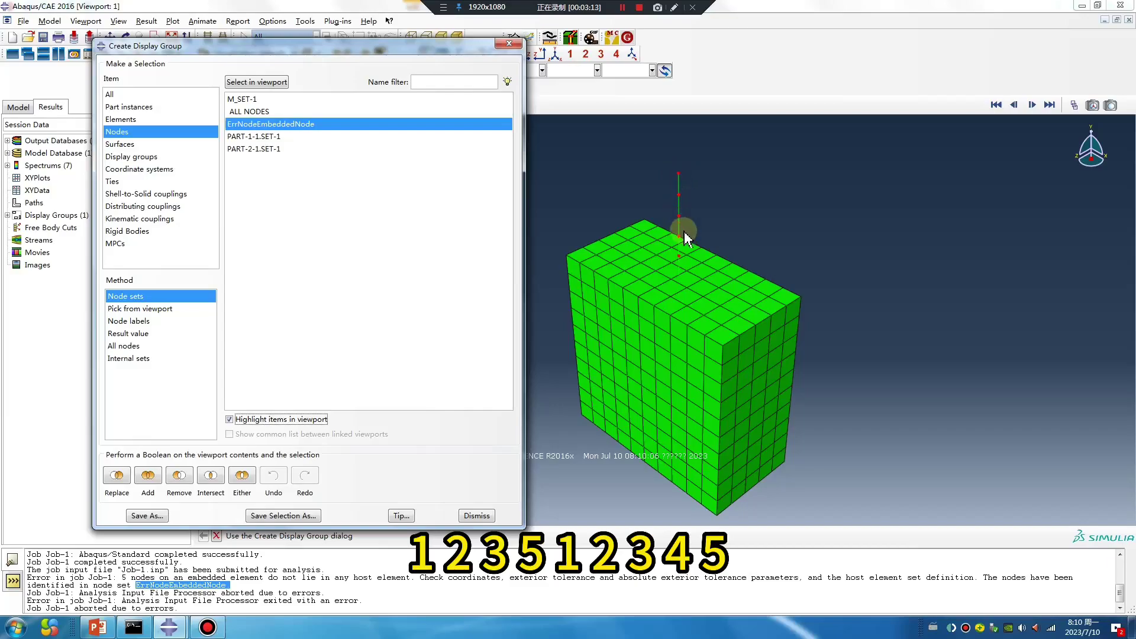
click(510, 47)
Create a mesh part named Part-2-mesh-1 from the meshed wire Part-2
click(267, 105)
click(273, 119)
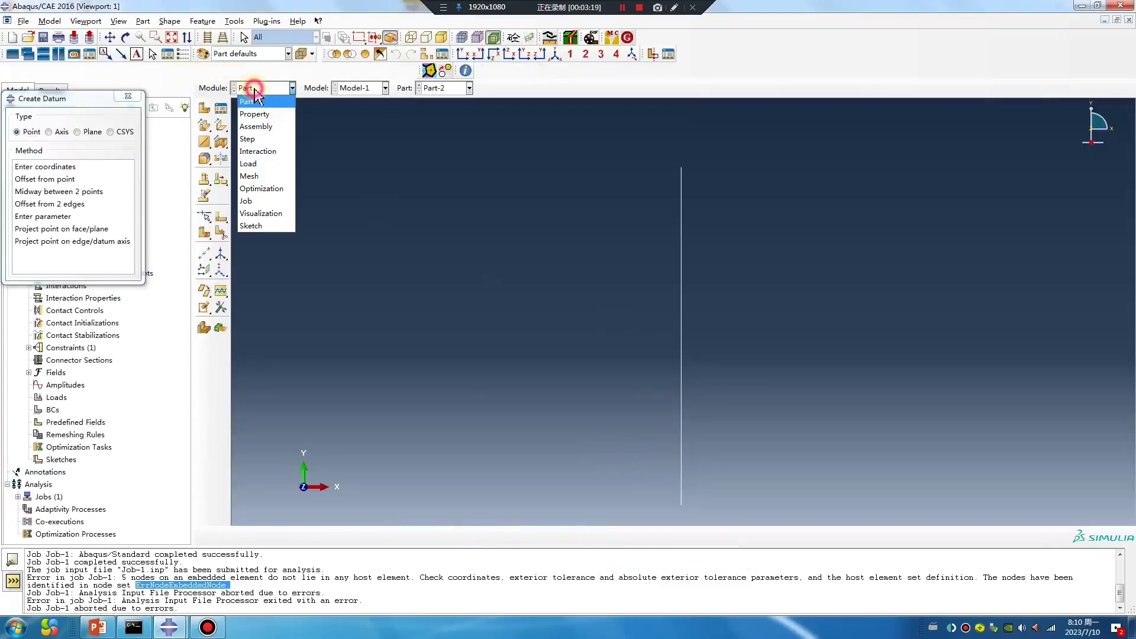
click(257, 176)
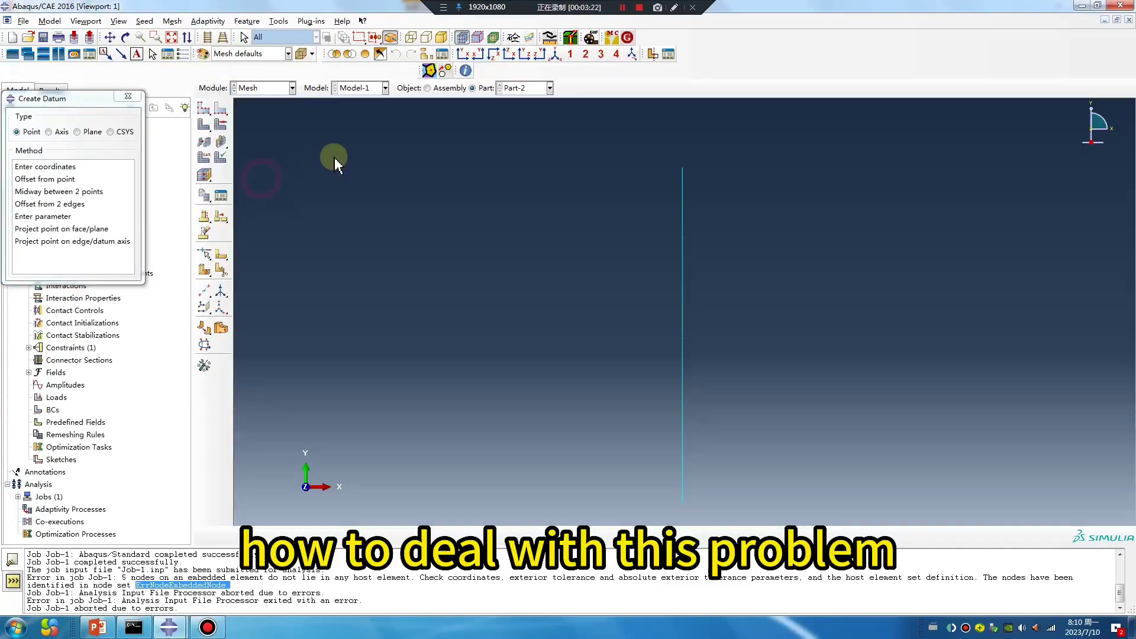
click(173, 22)
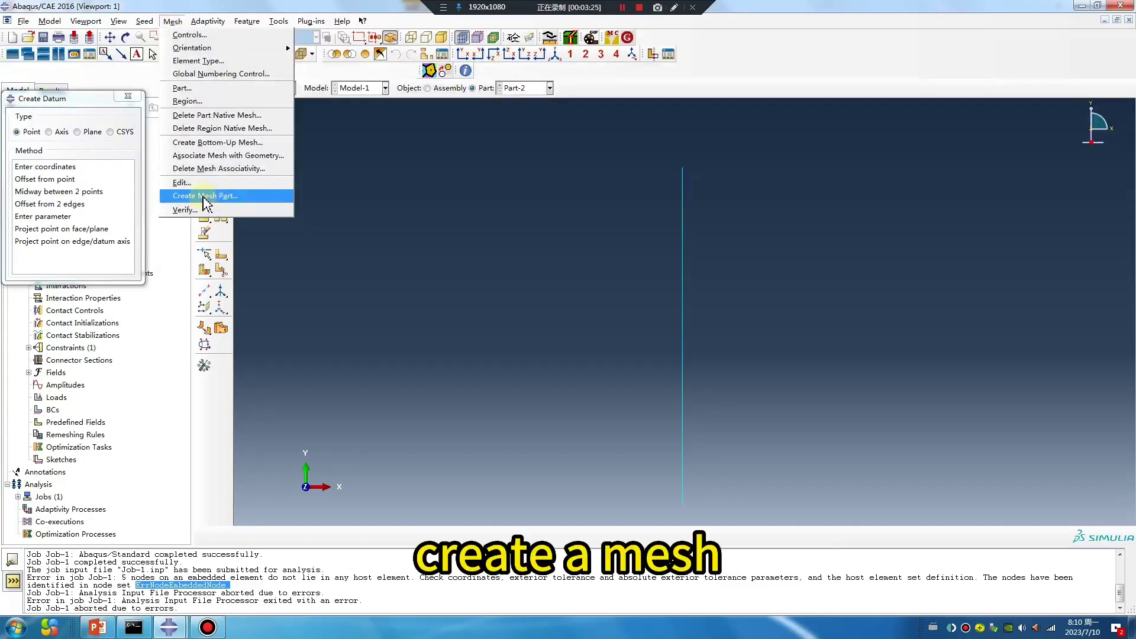
click(221, 196)
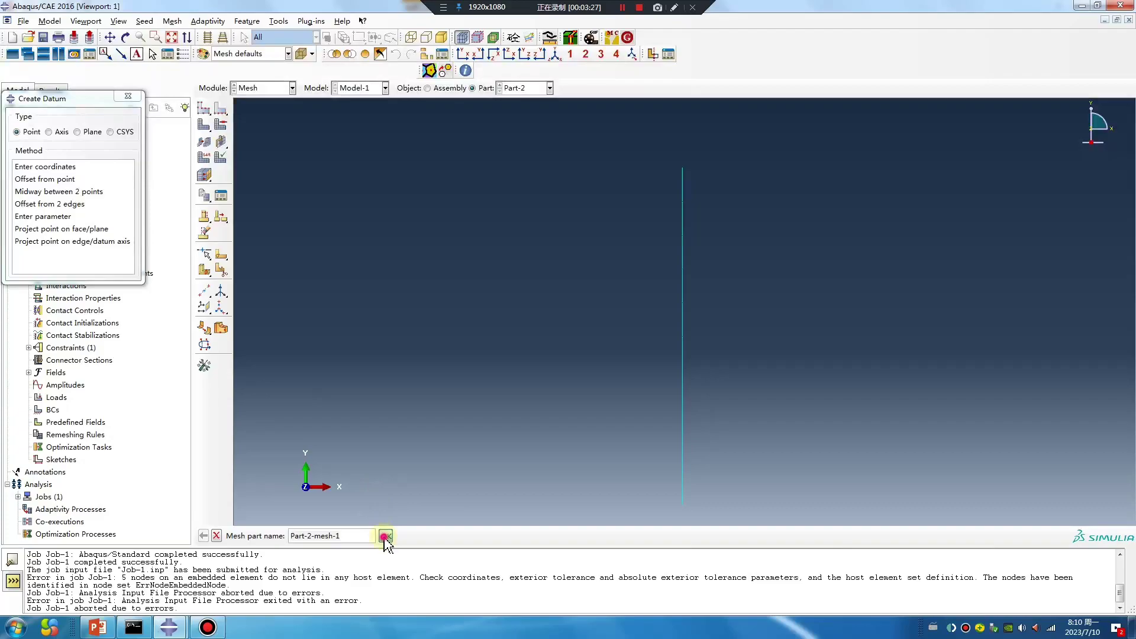
key(Return)
Add a dependent instance of Part-2-mesh-1 to the assembly
click(292, 88)
click(253, 129)
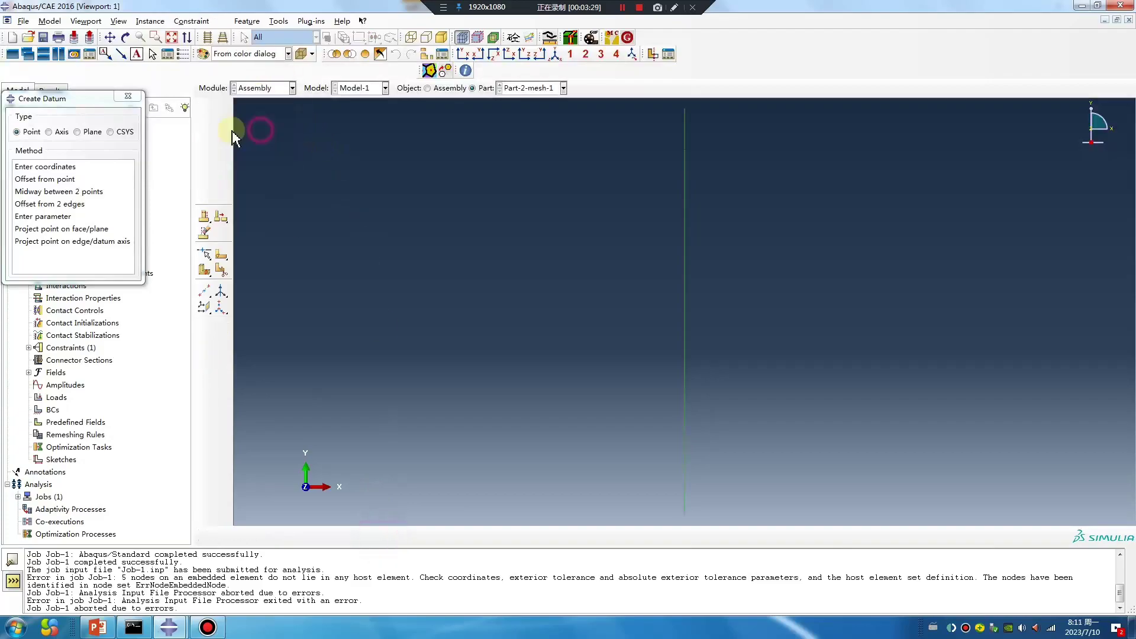
click(128, 96)
click(29, 211)
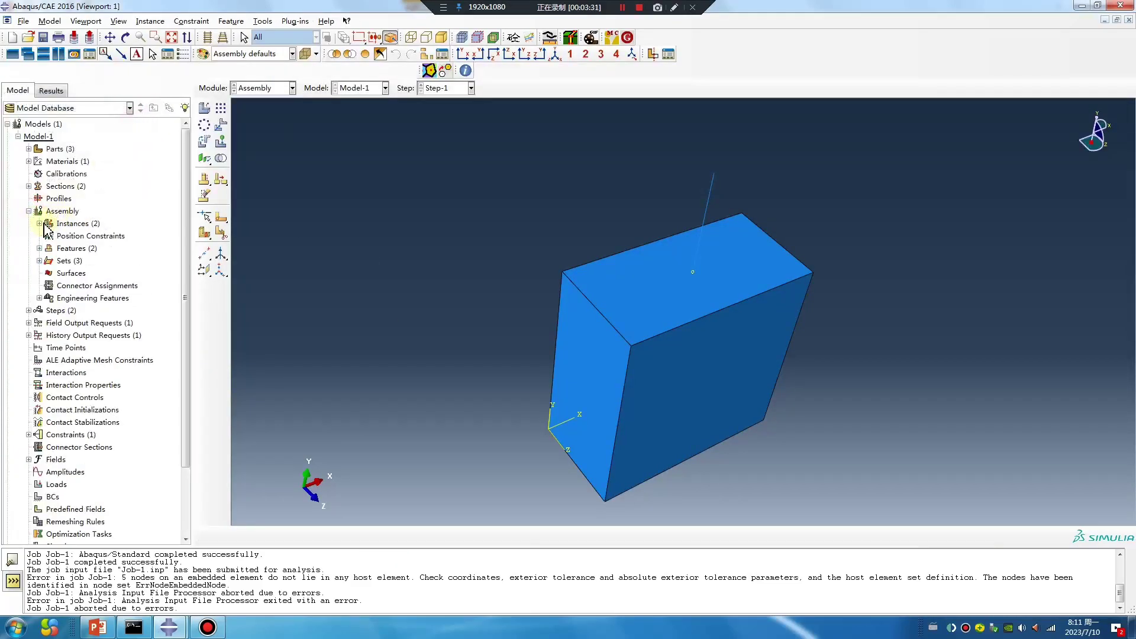
double_click(44, 225)
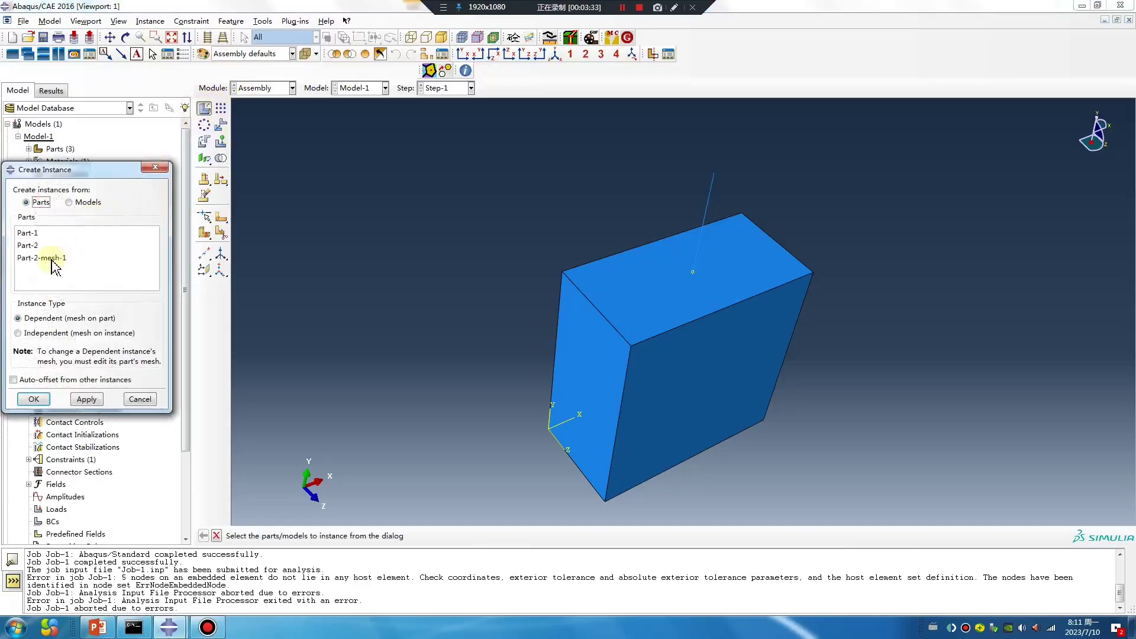
click(52, 259)
click(32, 400)
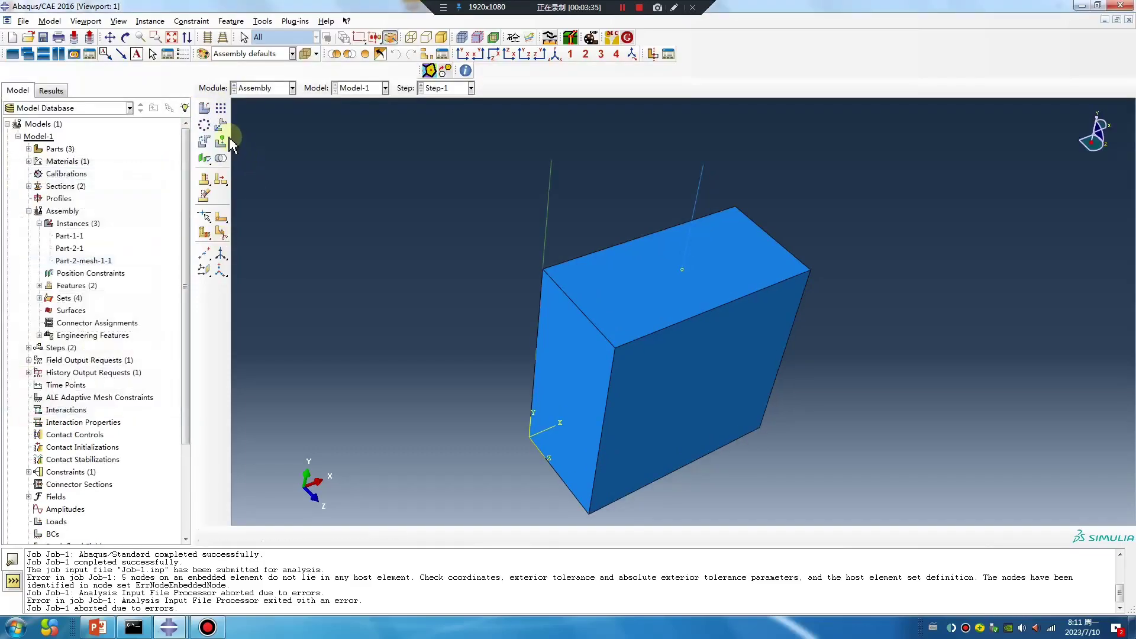
Translate the mesh wire instance from the block's top corner it passes through to the datum point at the top face's centre
click(221, 124)
click(543, 240)
middle_click(497, 326)
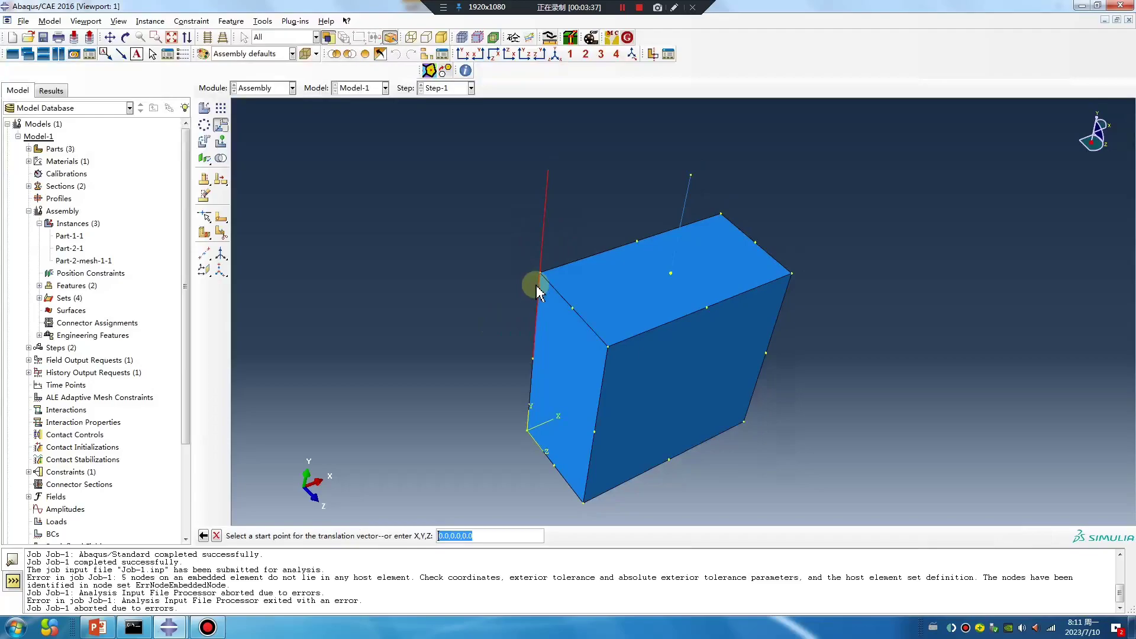
click(540, 274)
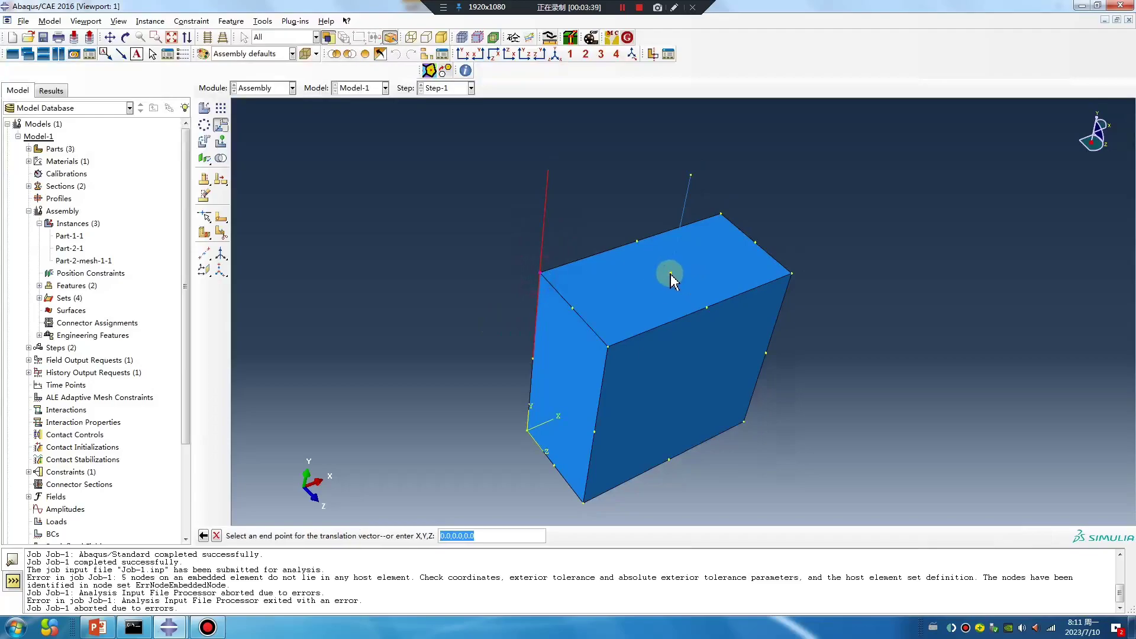
click(670, 273)
click(303, 536)
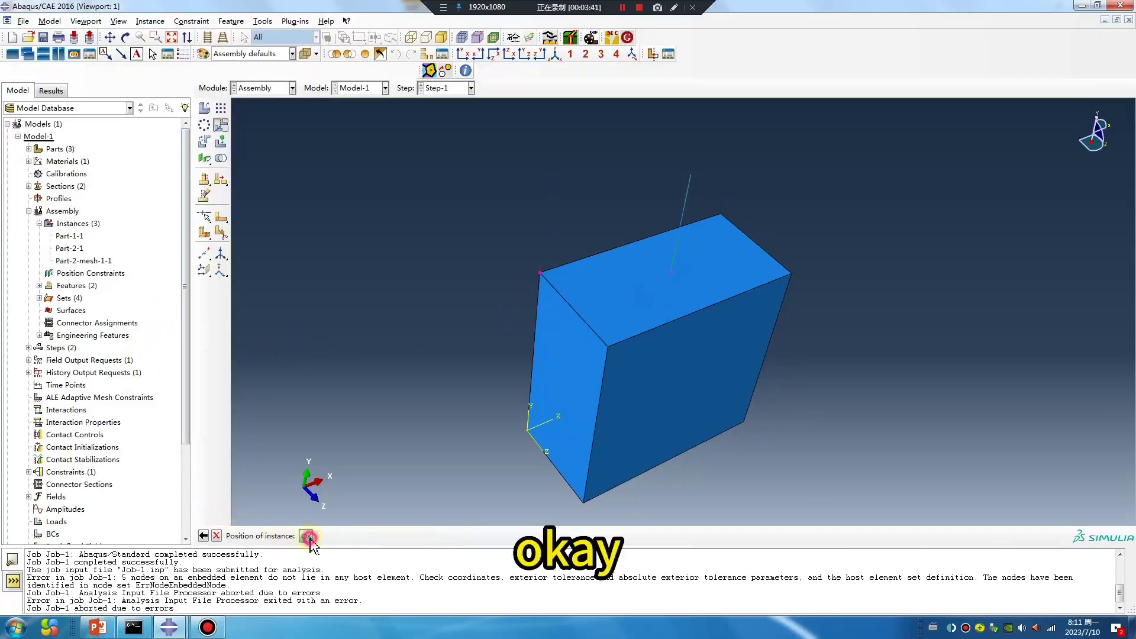
Suppress the original wire instance Part-2-1 in the assembly
click(77, 248)
right_click(81, 253)
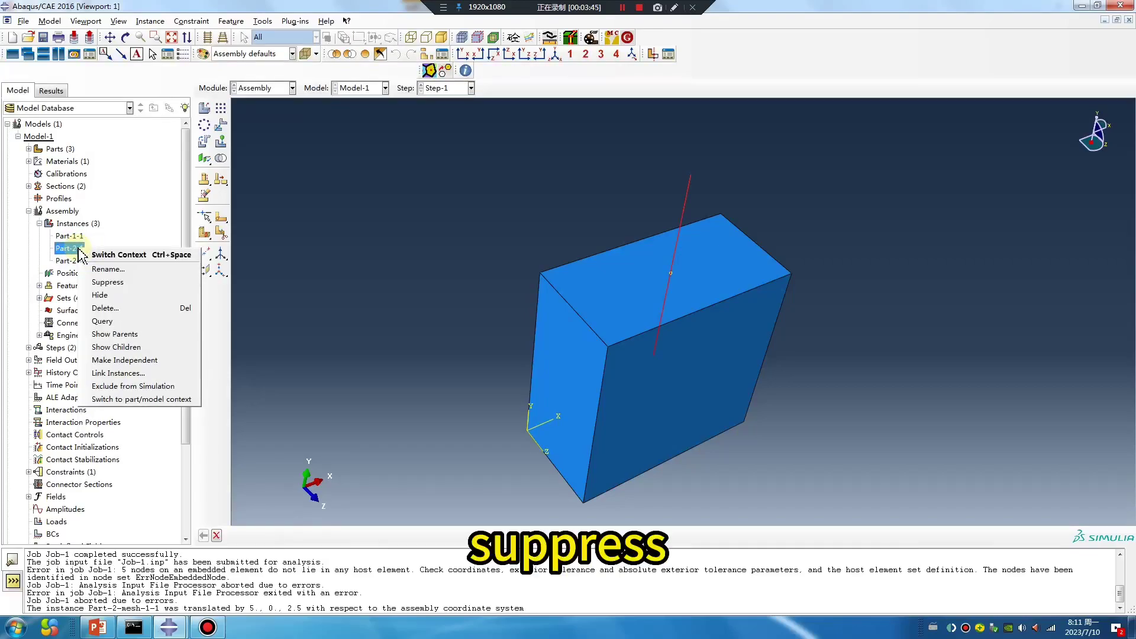
click(113, 283)
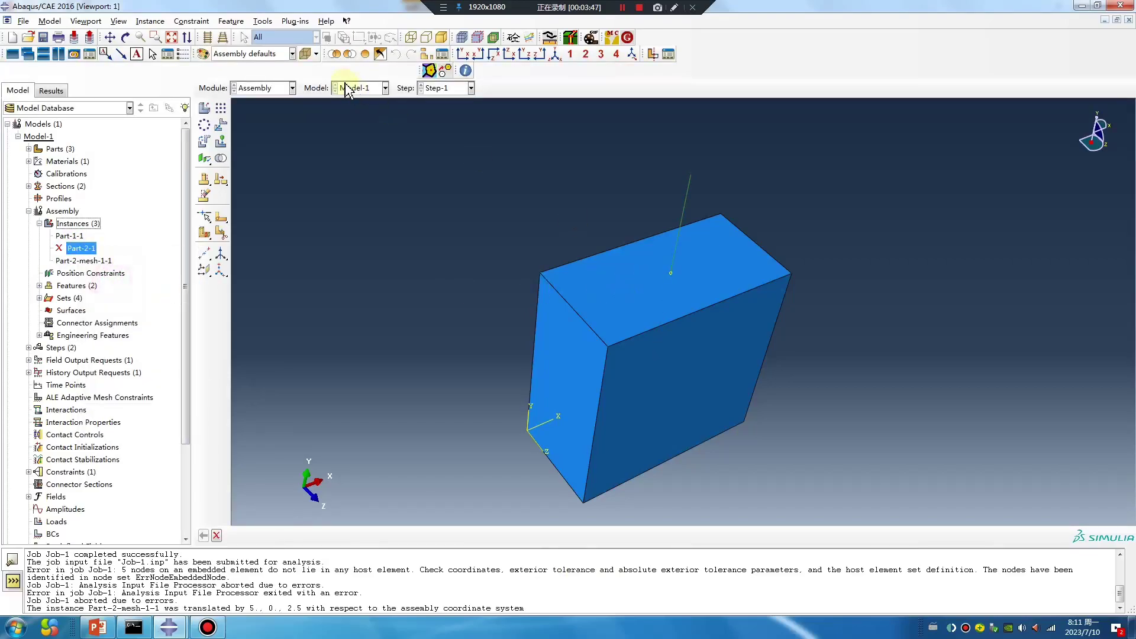
Suppress the existing embedded region constraint Constraint-1 in the Interaction module
click(263, 89)
click(255, 159)
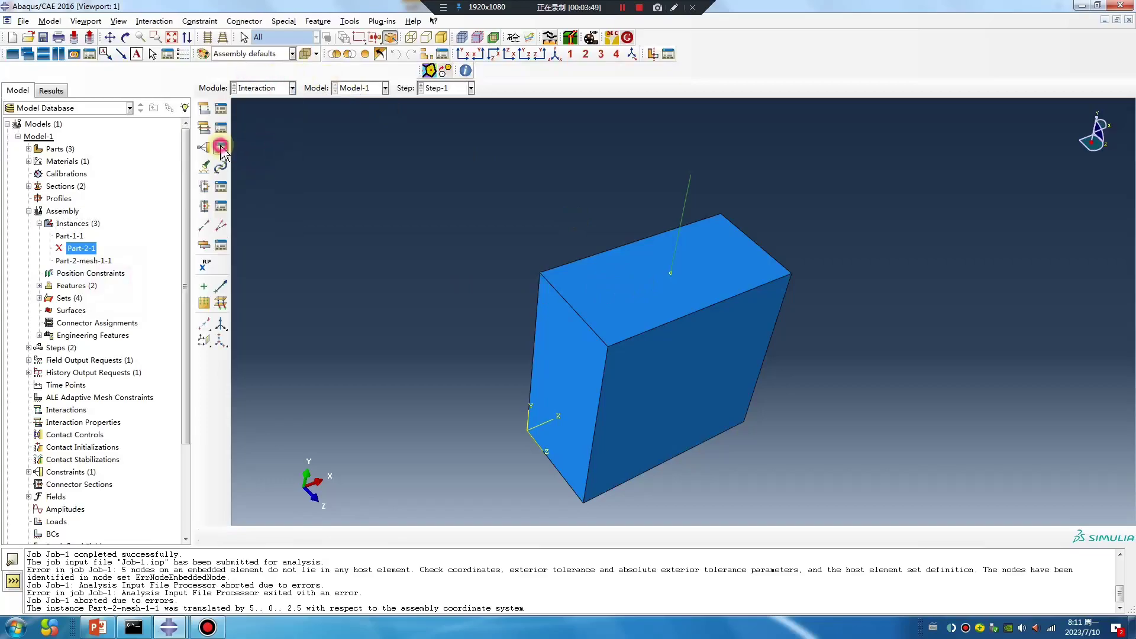
click(221, 148)
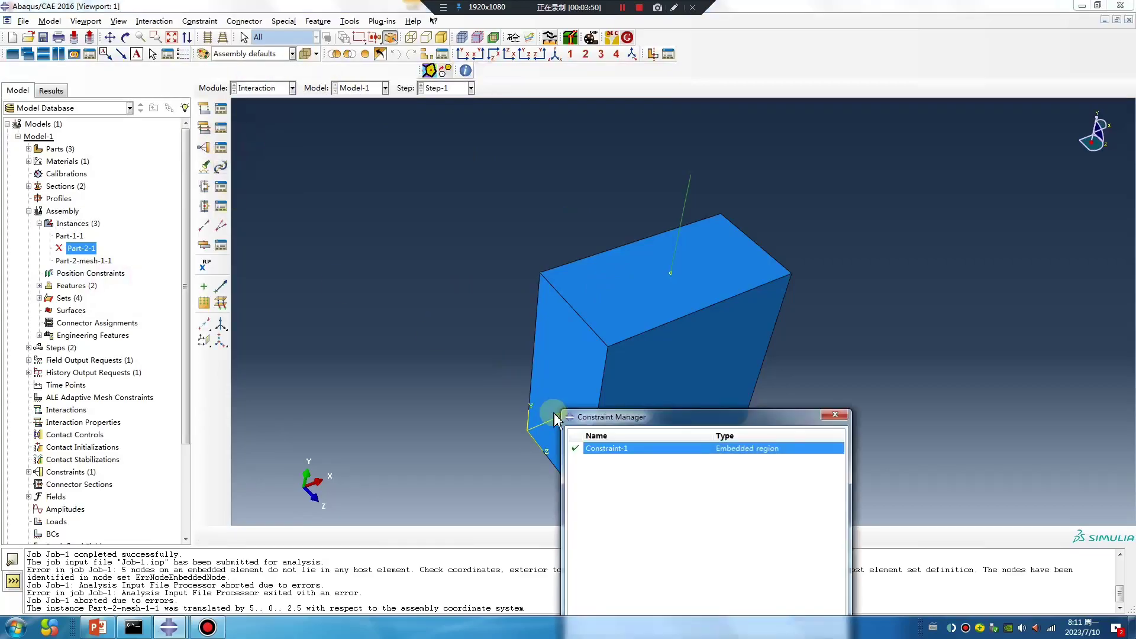
click(834, 414)
Start an embedded region constraint named Constraint-2 using a mesh region, and display only the Part-2-mesh-1-1 instance for picking
click(204, 147)
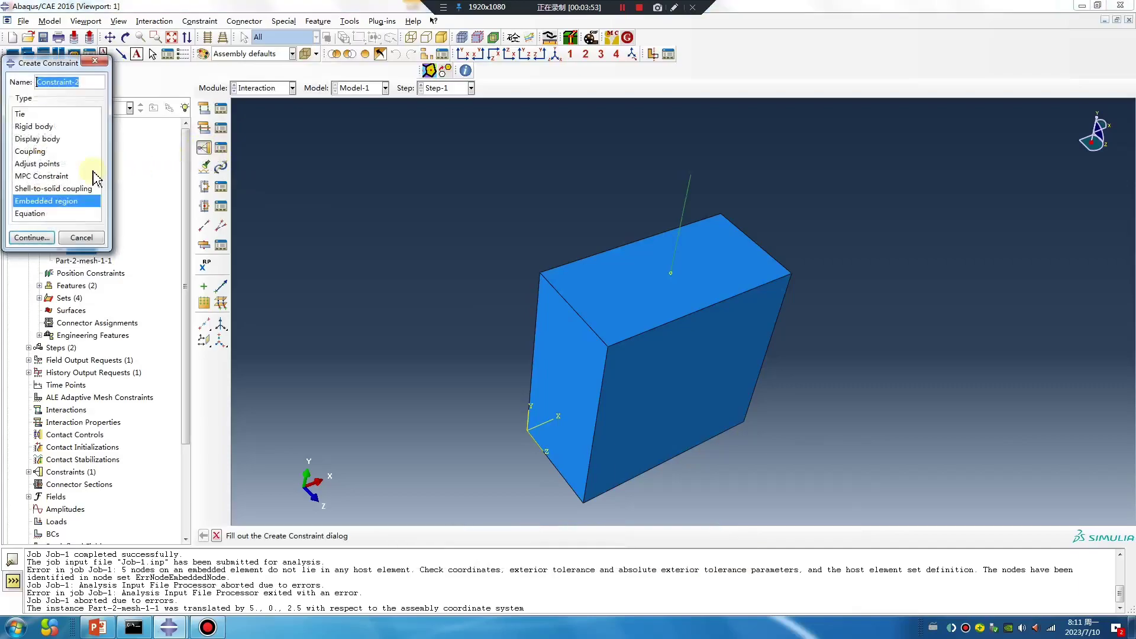
click(34, 238)
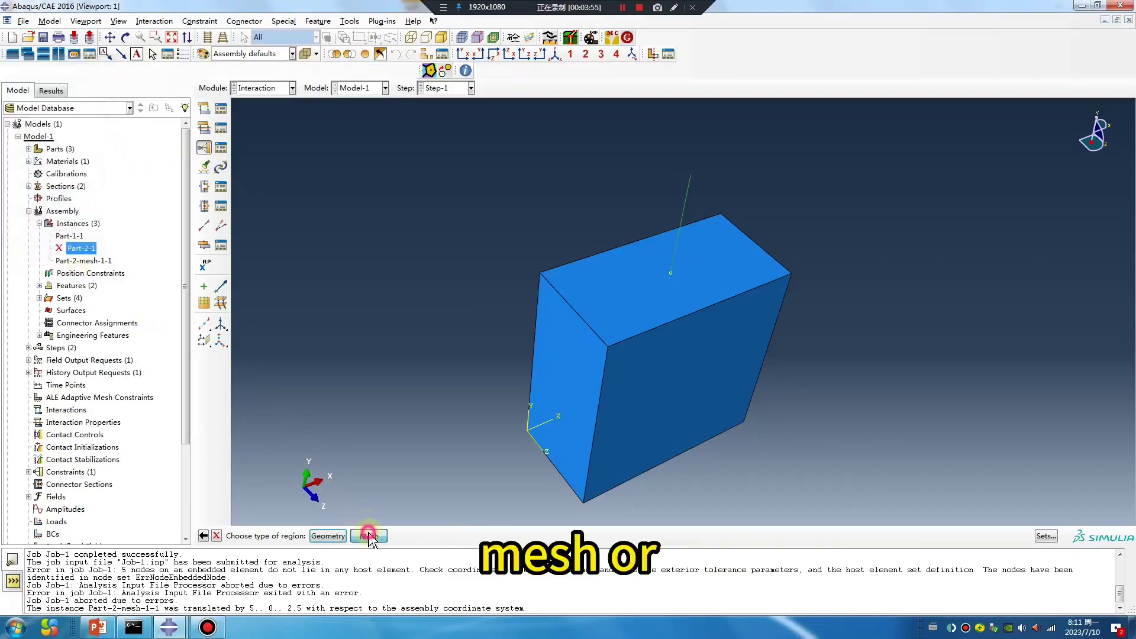
ctrl+alt+drag(725, 372, 651, 325)
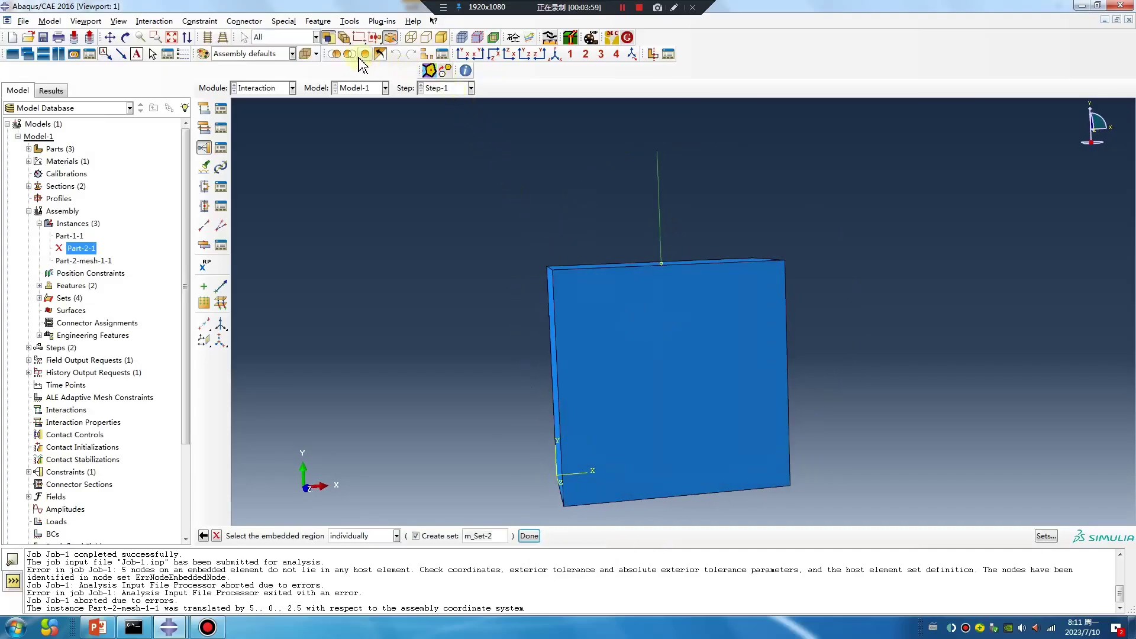
click(425, 55)
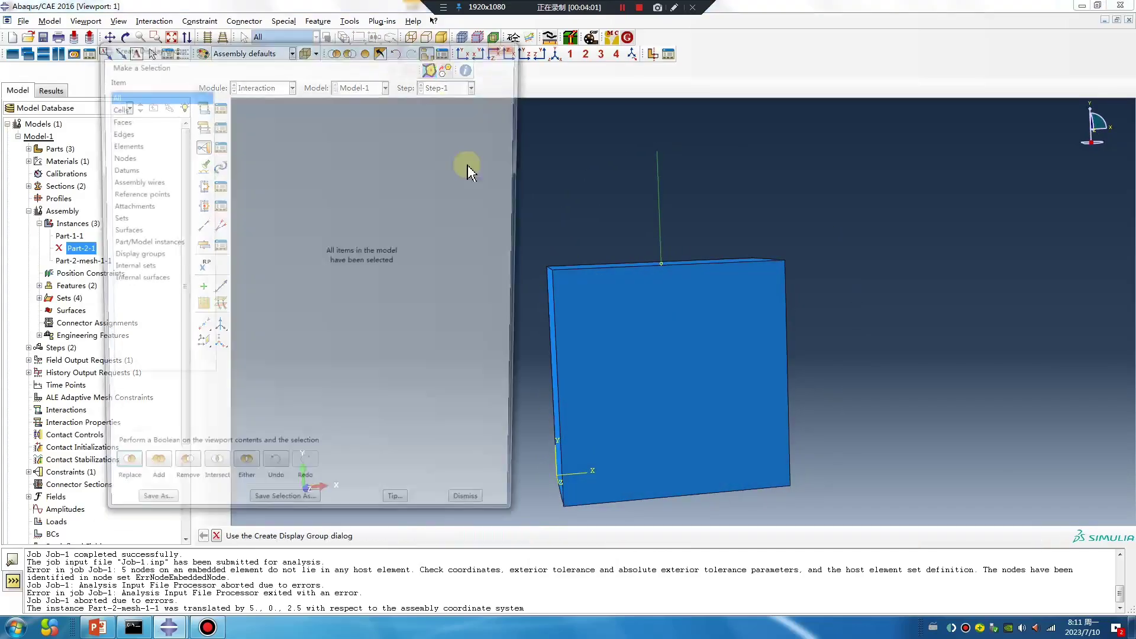
click(142, 244)
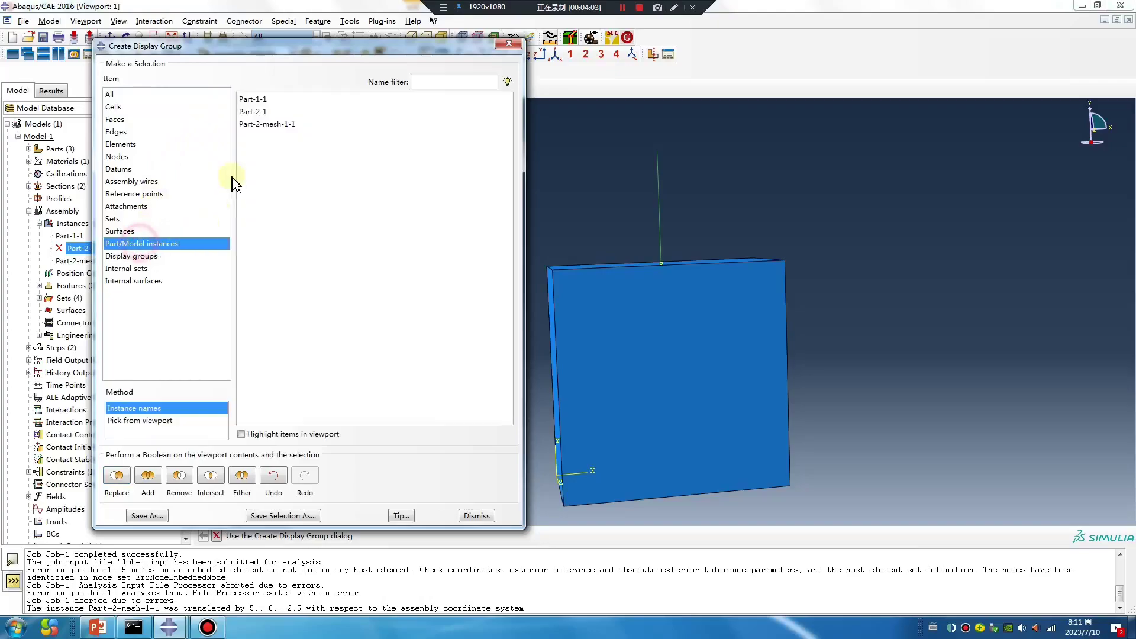
click(260, 124)
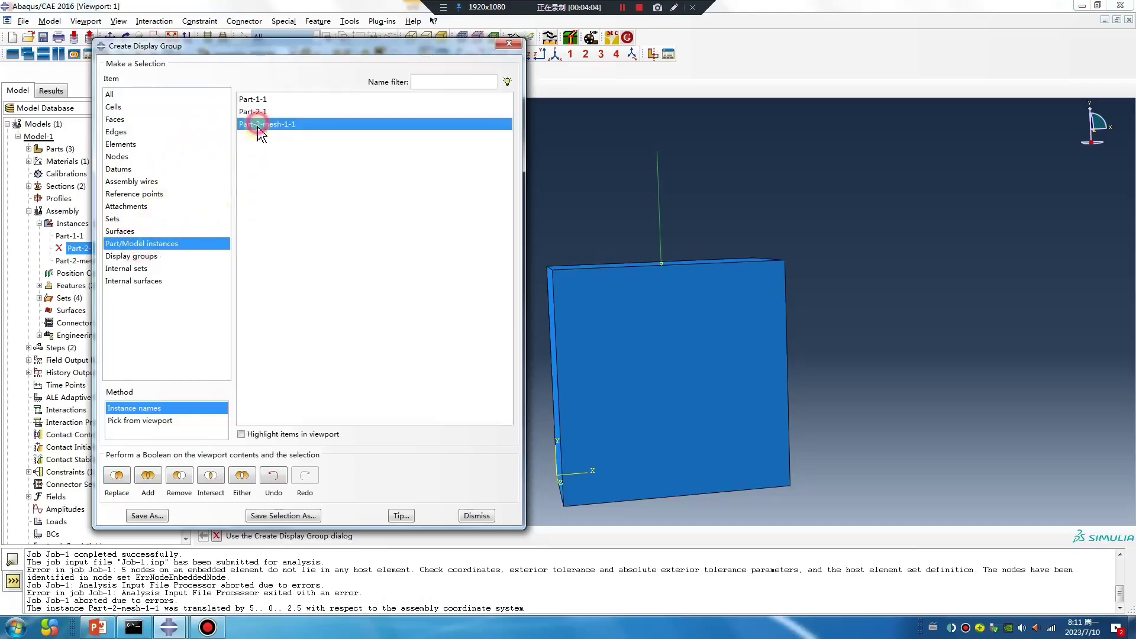
click(117, 482)
click(509, 43)
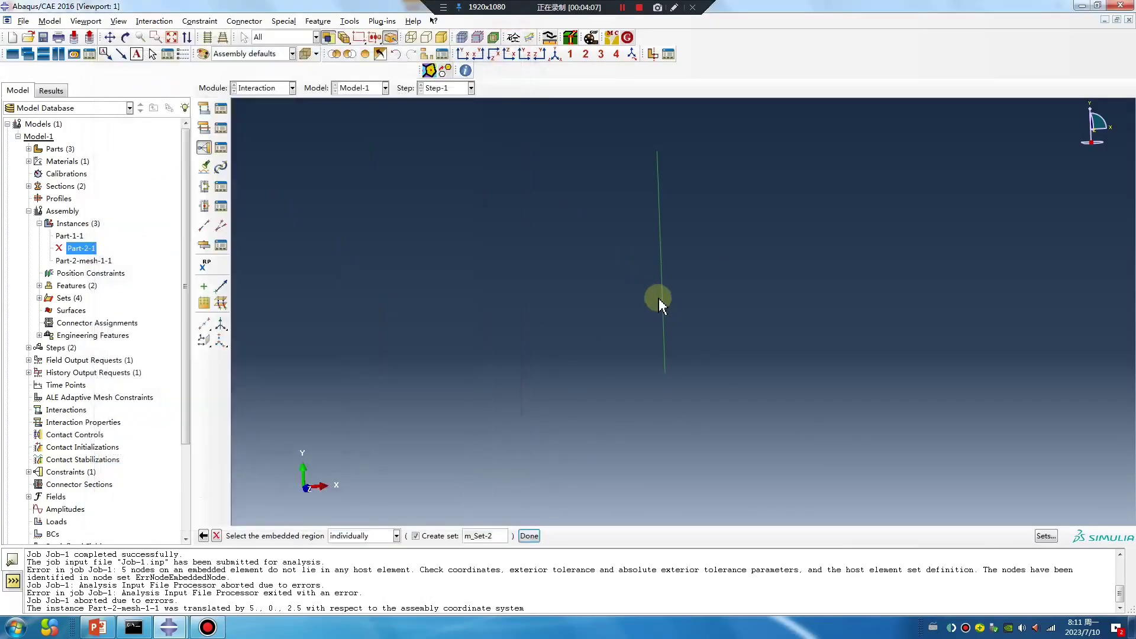
Embed the wire elements below the block's top face as set m_Set-2 with the whole model as host, and redisplay all instances
drag(738, 404, 738, 404)
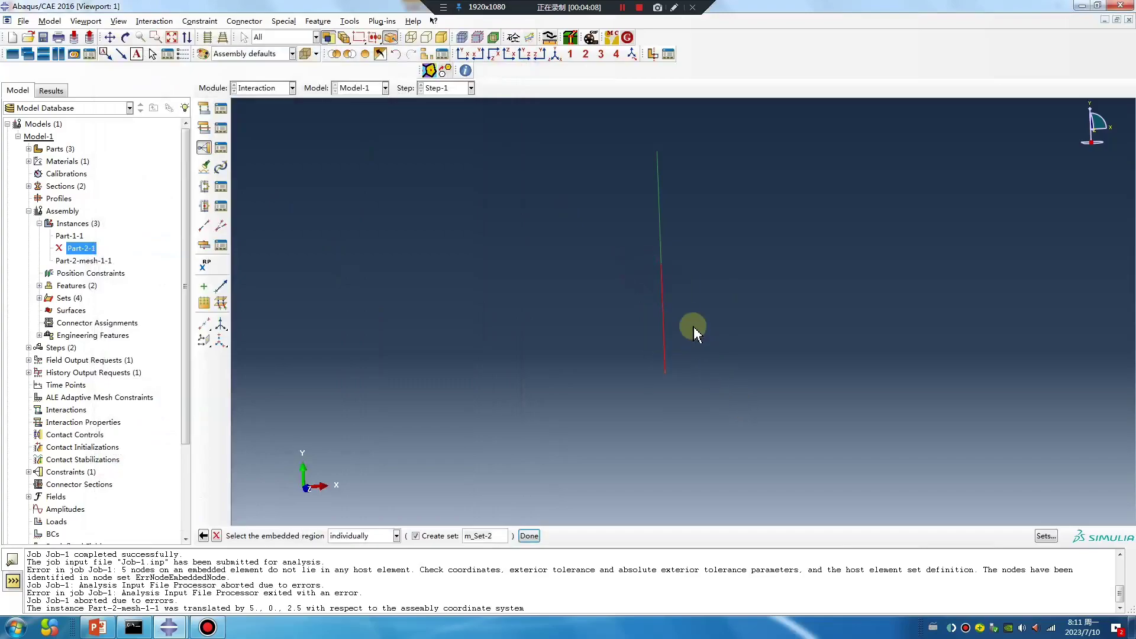
click(526, 537)
click(425, 536)
click(365, 562)
click(365, 55)
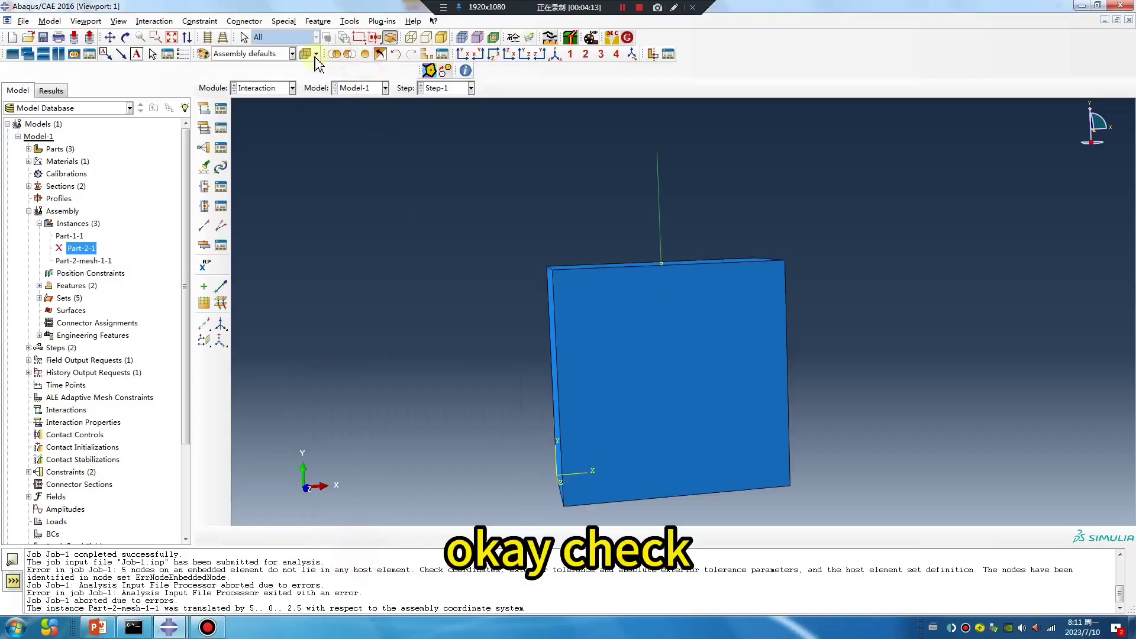
Review the embedded region and host region of Constraint-2 in the Constraint Manager
click(221, 148)
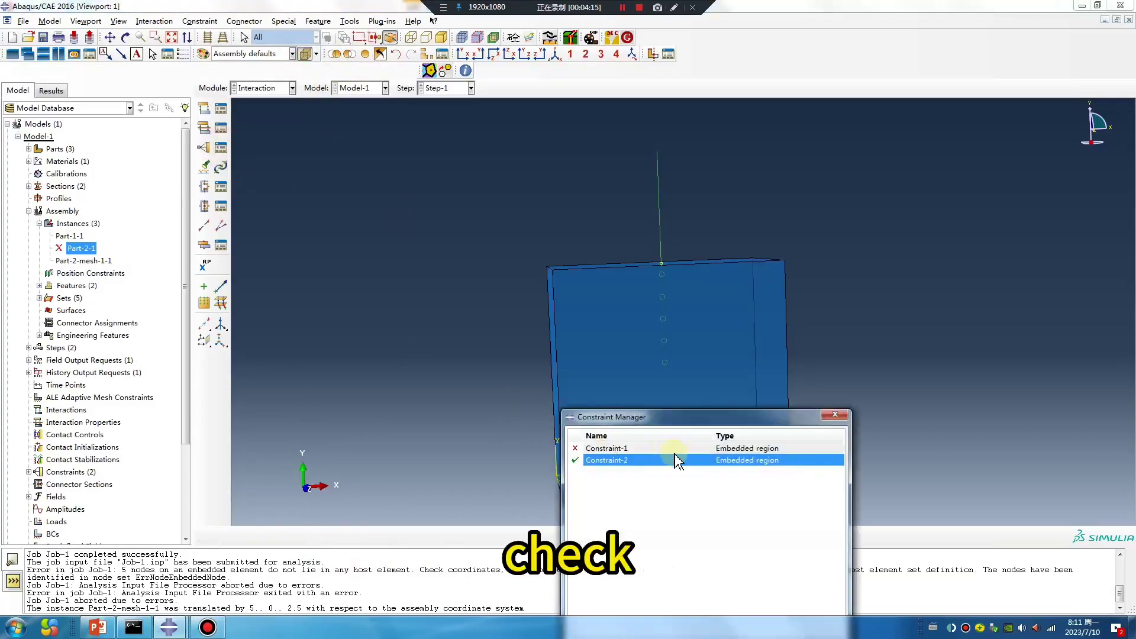
double_click(651, 459)
ctrl+alt+drag(677, 304, 658, 272)
click(516, 372)
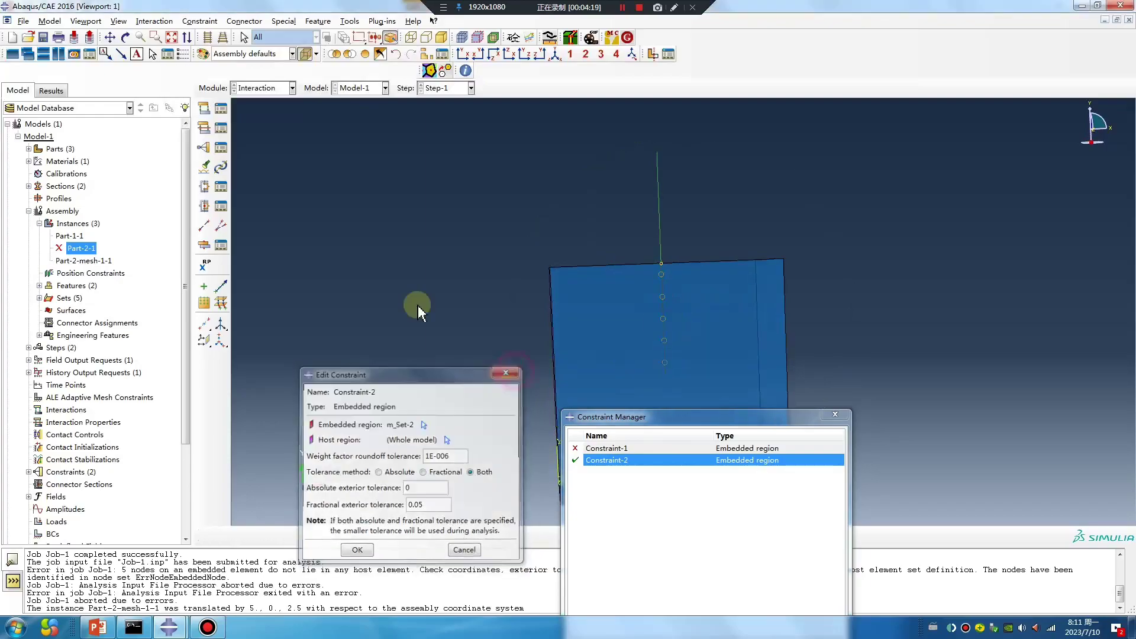
Check the element type assigned to all elements of Part-2-mesh-1 in the Mesh module
click(263, 87)
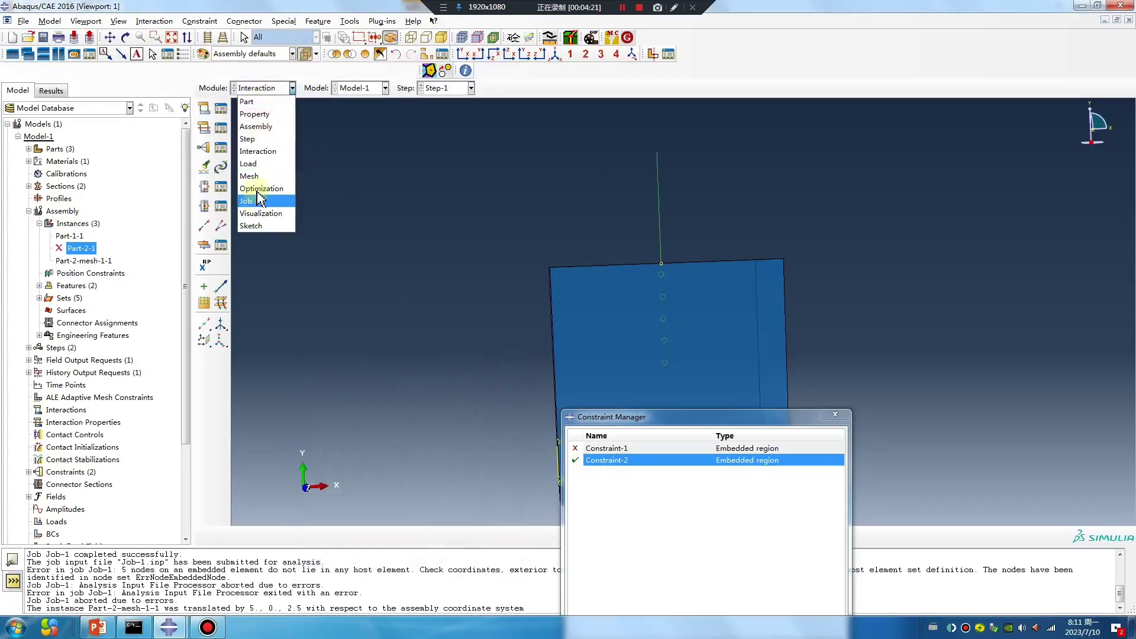
click(278, 175)
click(477, 88)
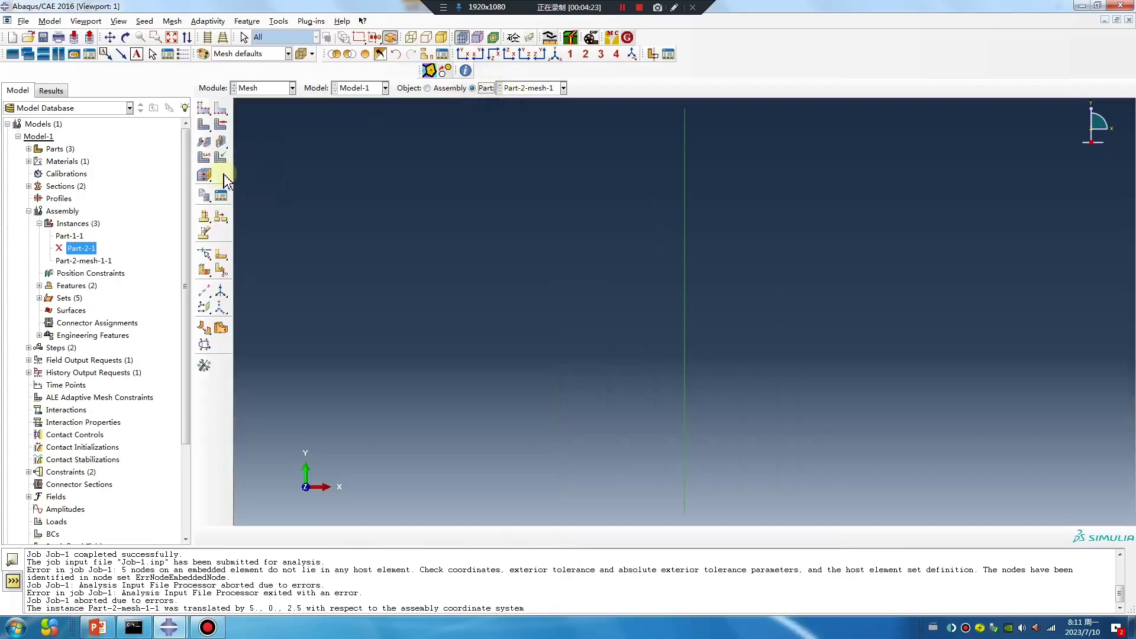
click(204, 157)
drag(748, 496, 572, 201)
middle_click(476, 318)
click(646, 145)
Create a full analysis job named Job-2 for Model-1 and run a data check on it
click(248, 88)
click(254, 207)
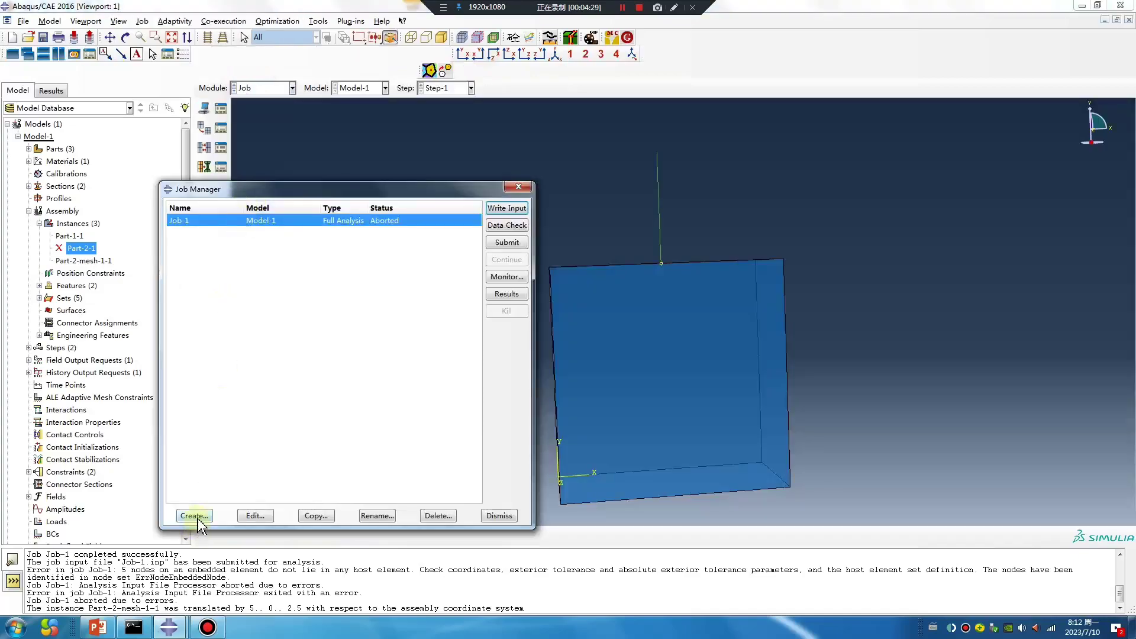
click(194, 515)
click(449, 441)
click(318, 536)
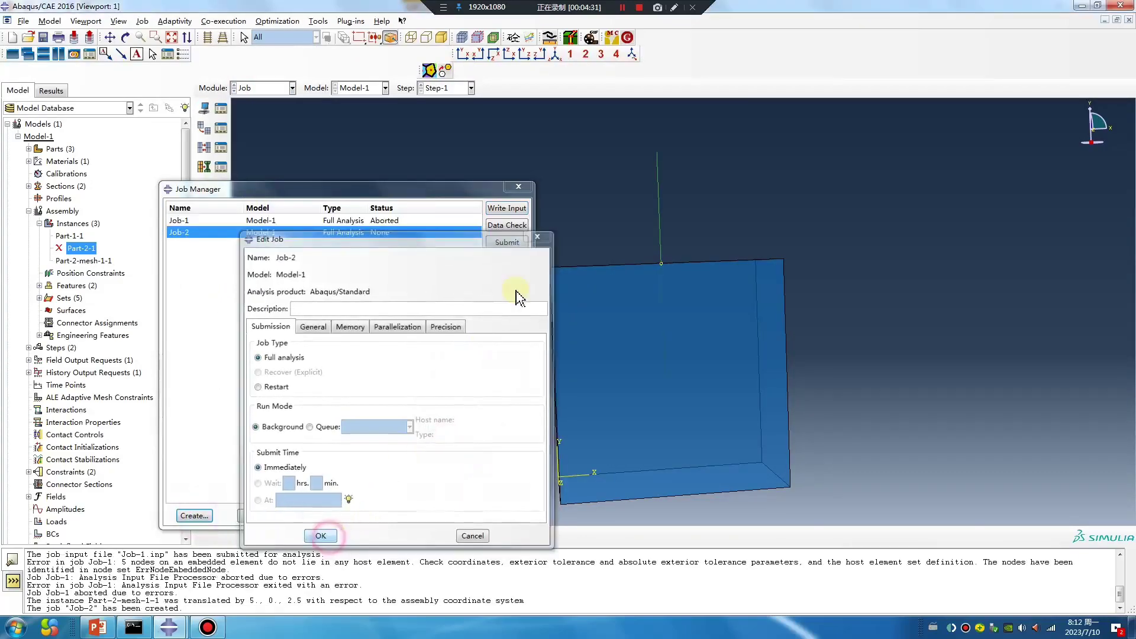
click(501, 227)
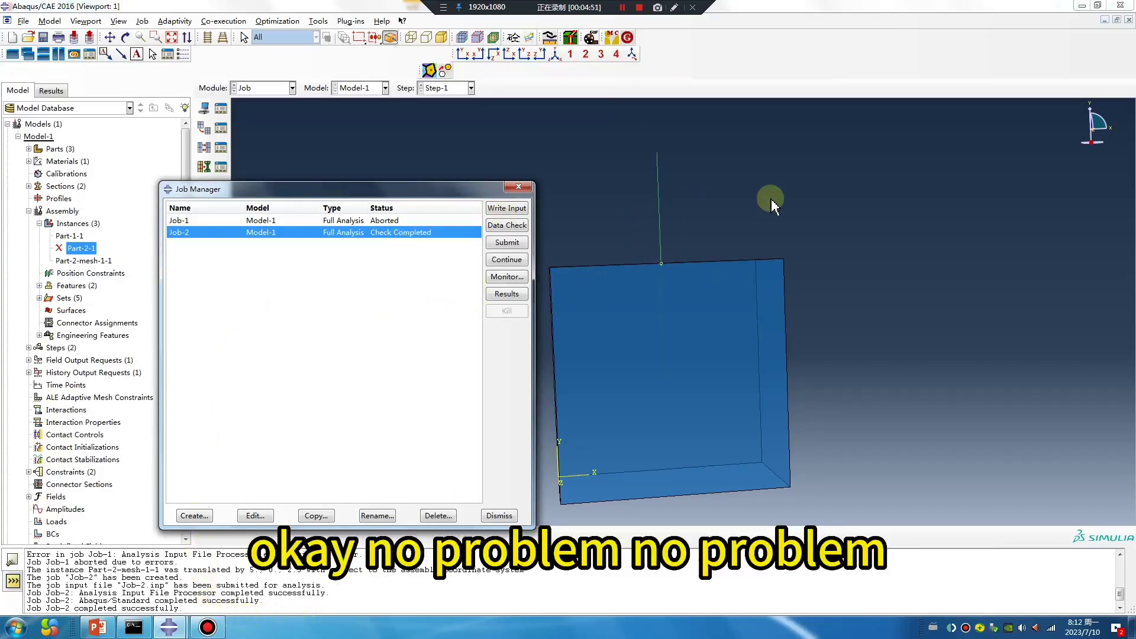
Start a 3D deformable planar wire part named Part-4 with an approximate size of 200
click(278, 89)
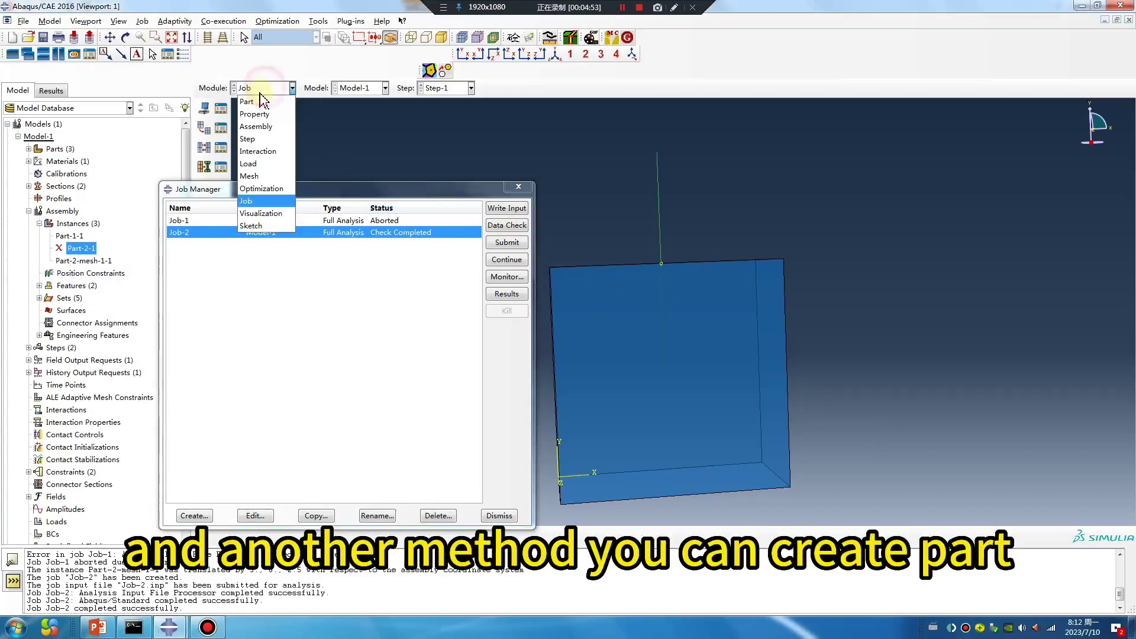
click(249, 103)
click(256, 89)
click(248, 99)
click(204, 108)
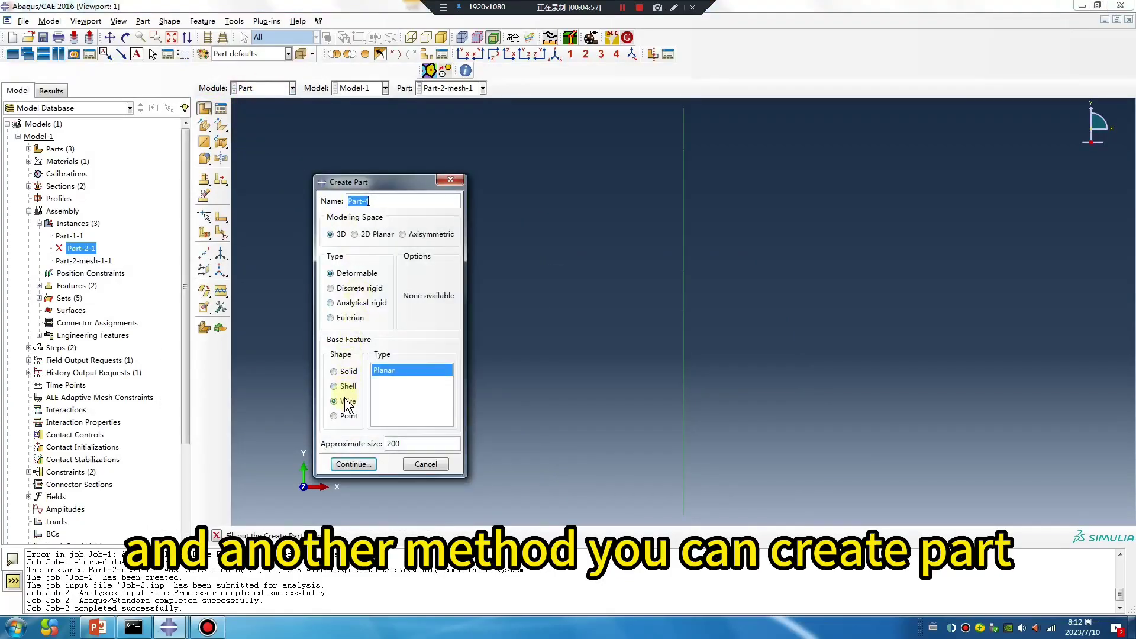
click(353, 463)
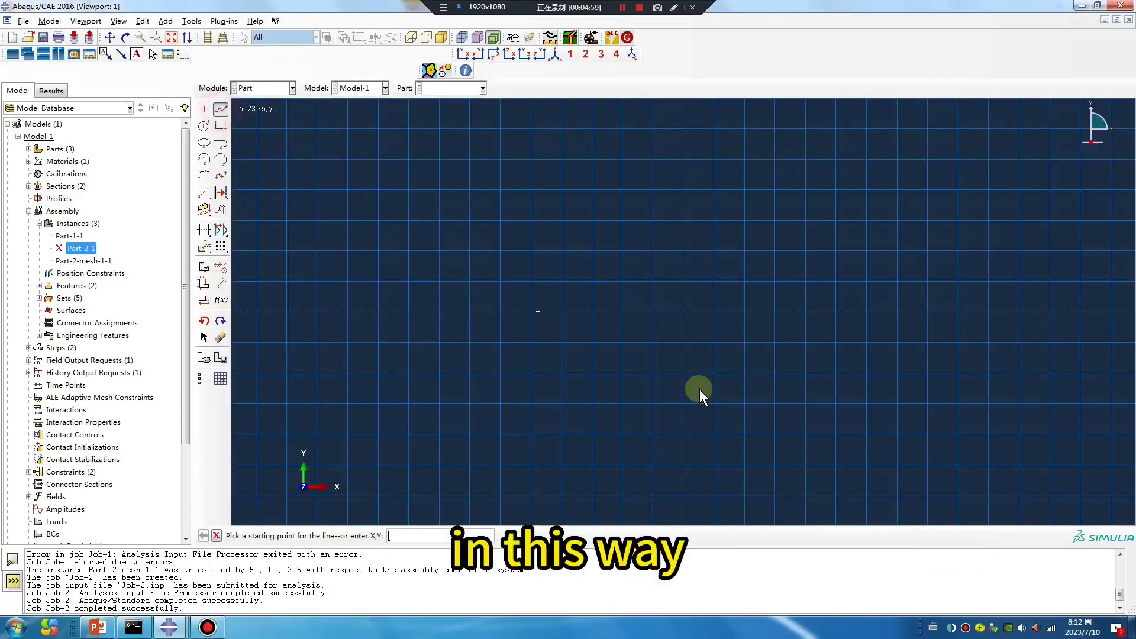
Sketch two connected vertical line segments upward from the origin, with the joint between them at (0, 10)
click(683, 311)
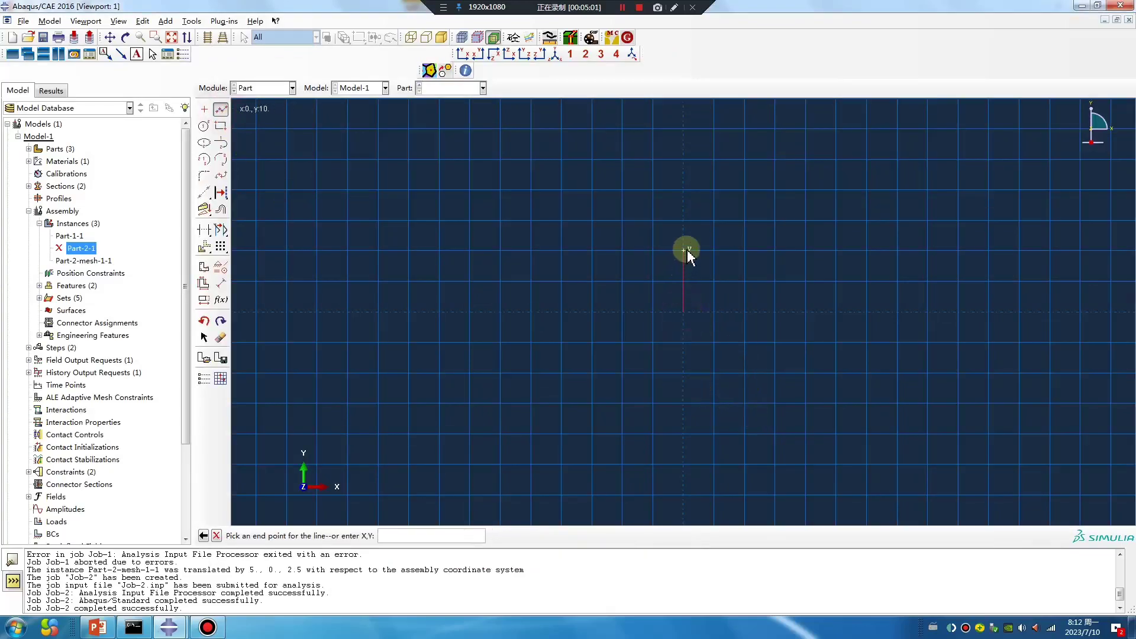
click(684, 250)
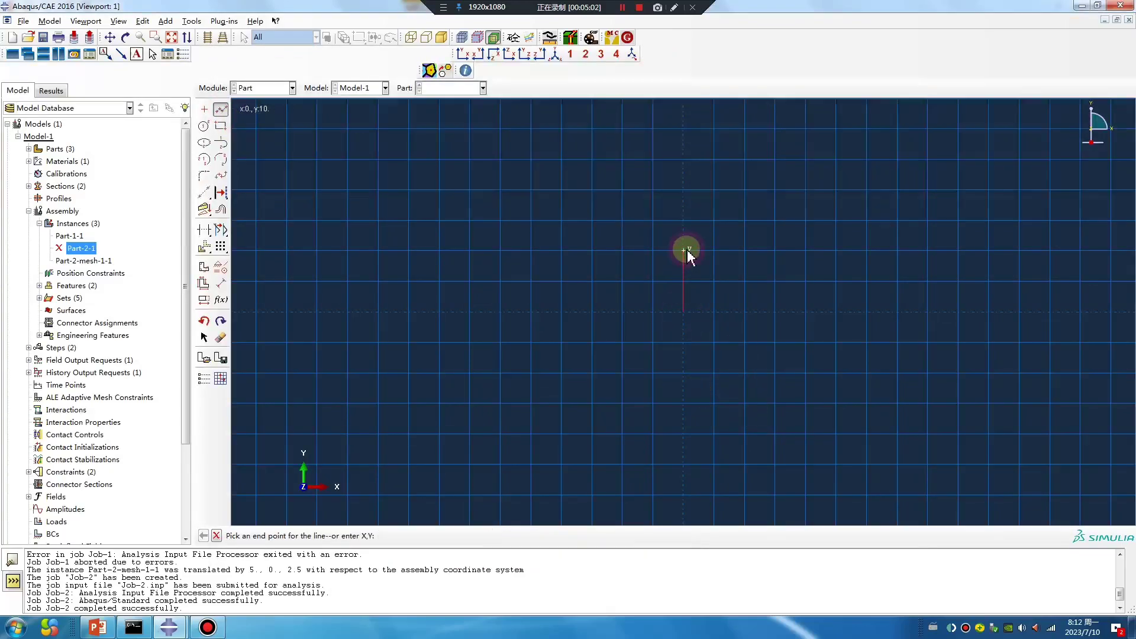
click(683, 190)
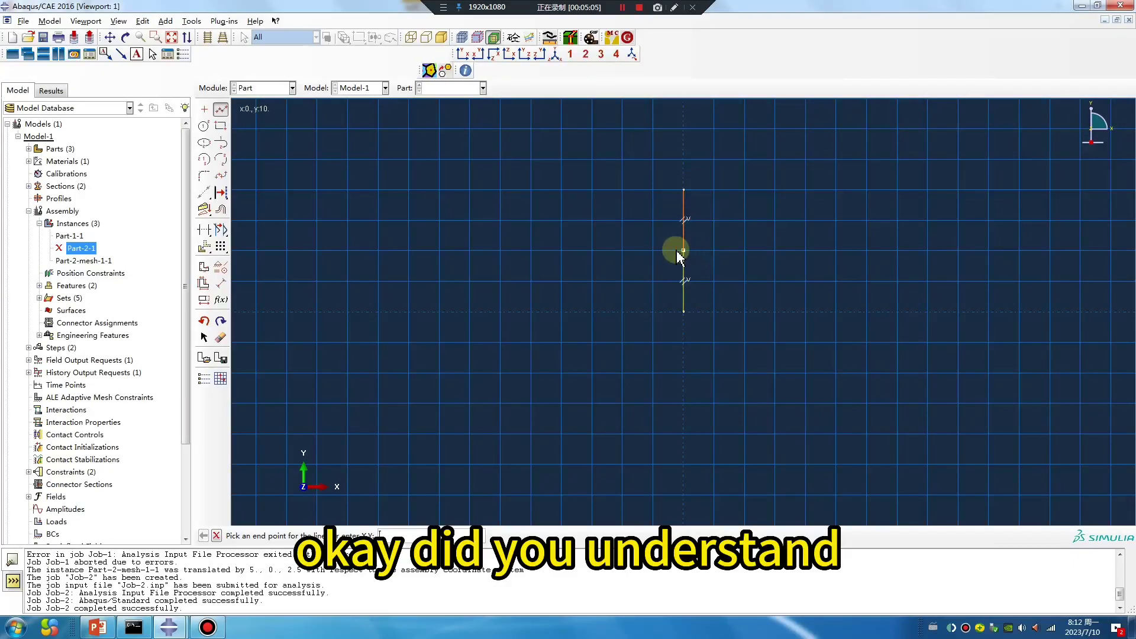
Sketch a second, longer vertical wire made of two connected segments on the negative X side of the first one
click(221, 109)
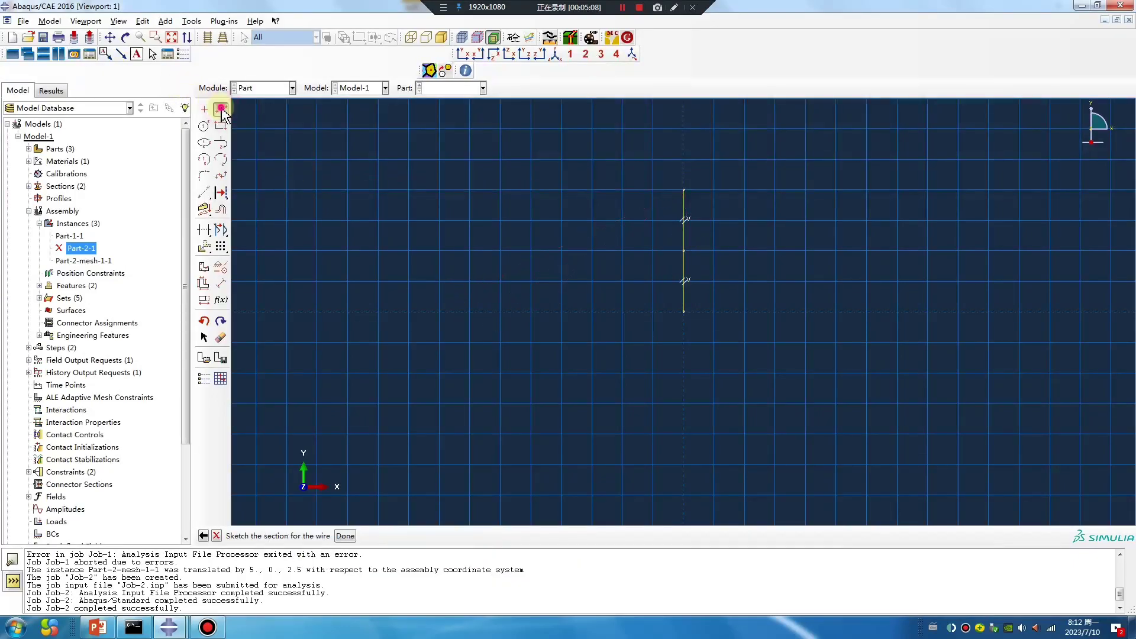
click(499, 455)
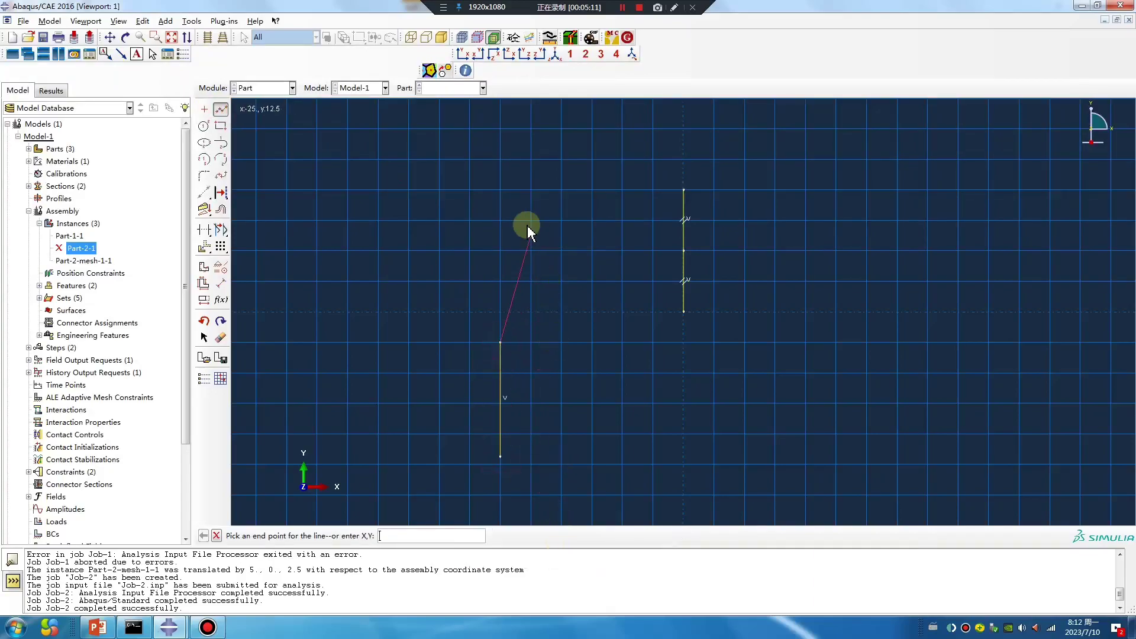
click(500, 190)
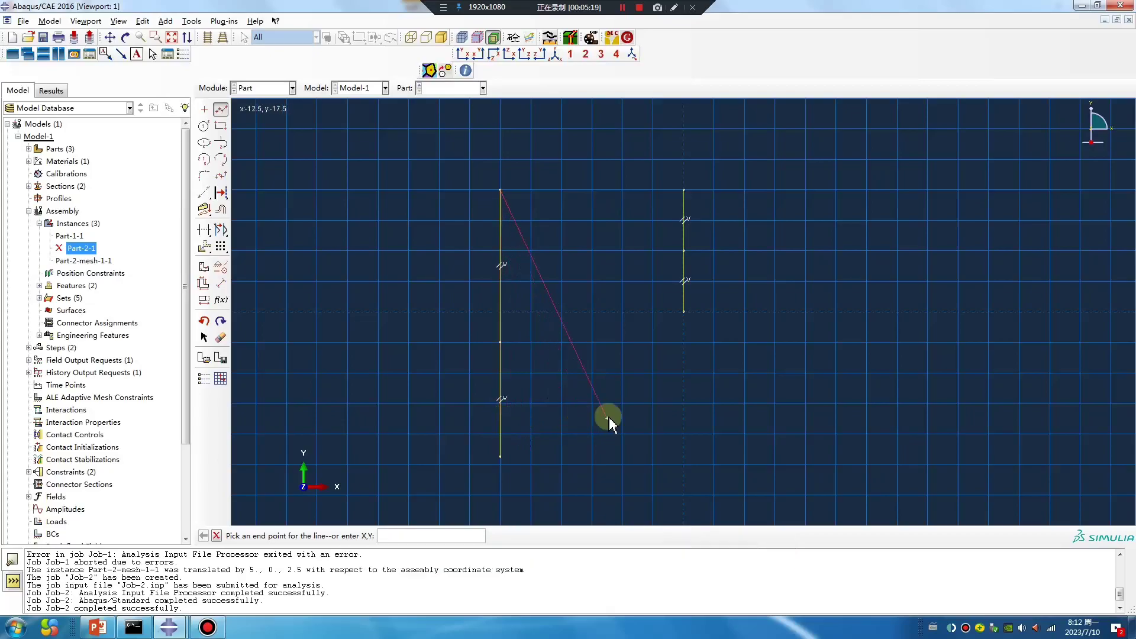
key(Escape)
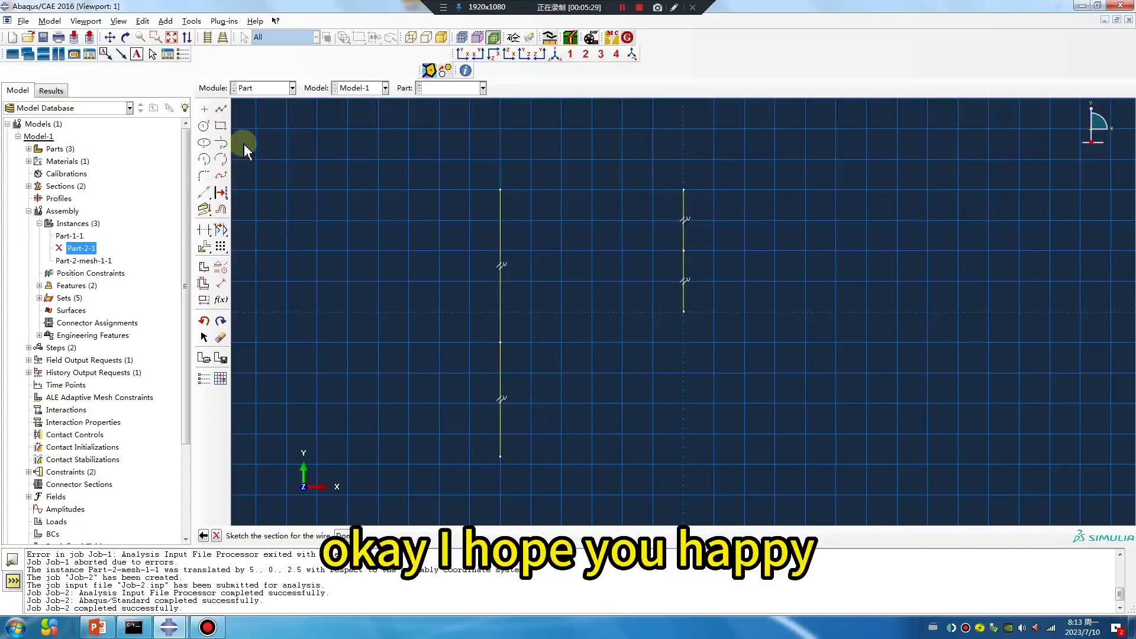
Switch to the PowerPoint presentation and view the Wechat contact slide and the AD Time slide
click(97, 627)
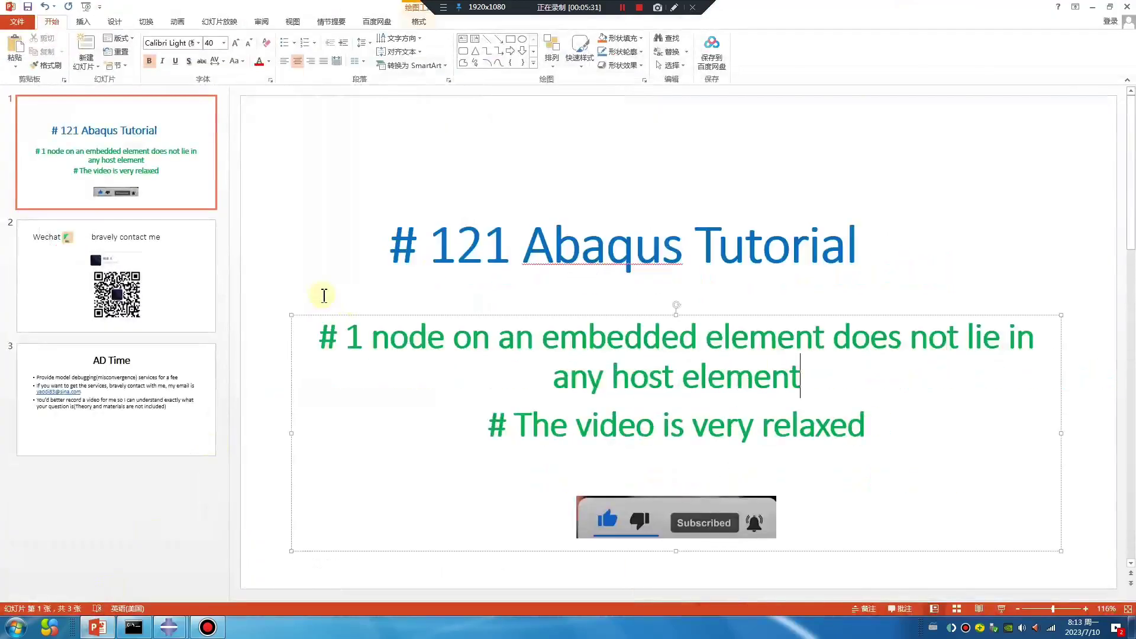
click(125, 299)
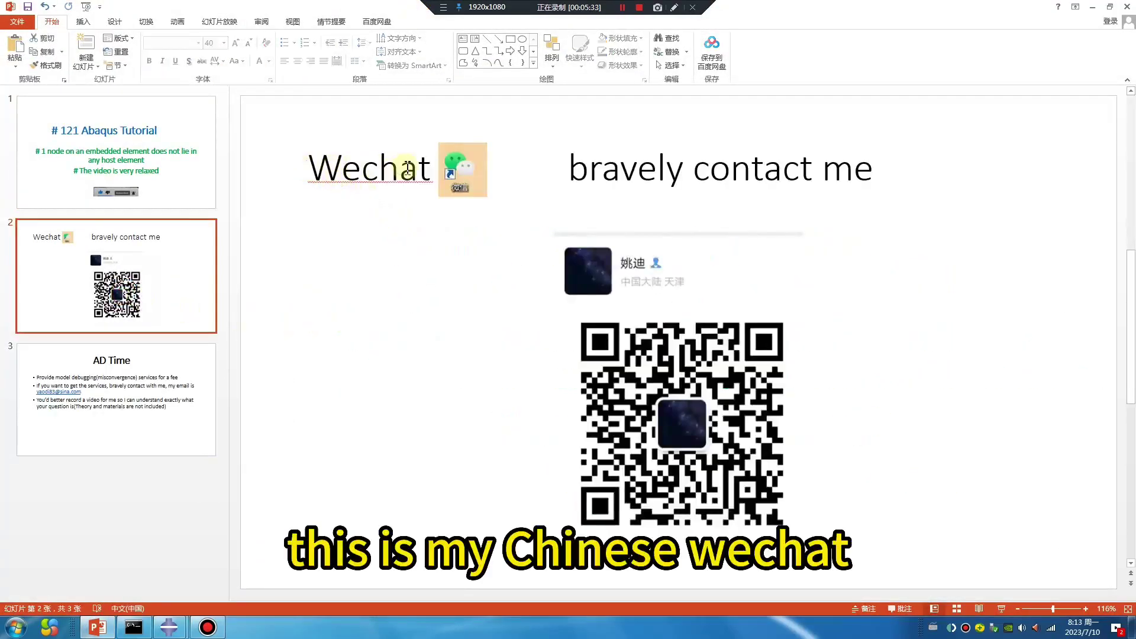
click(133, 432)
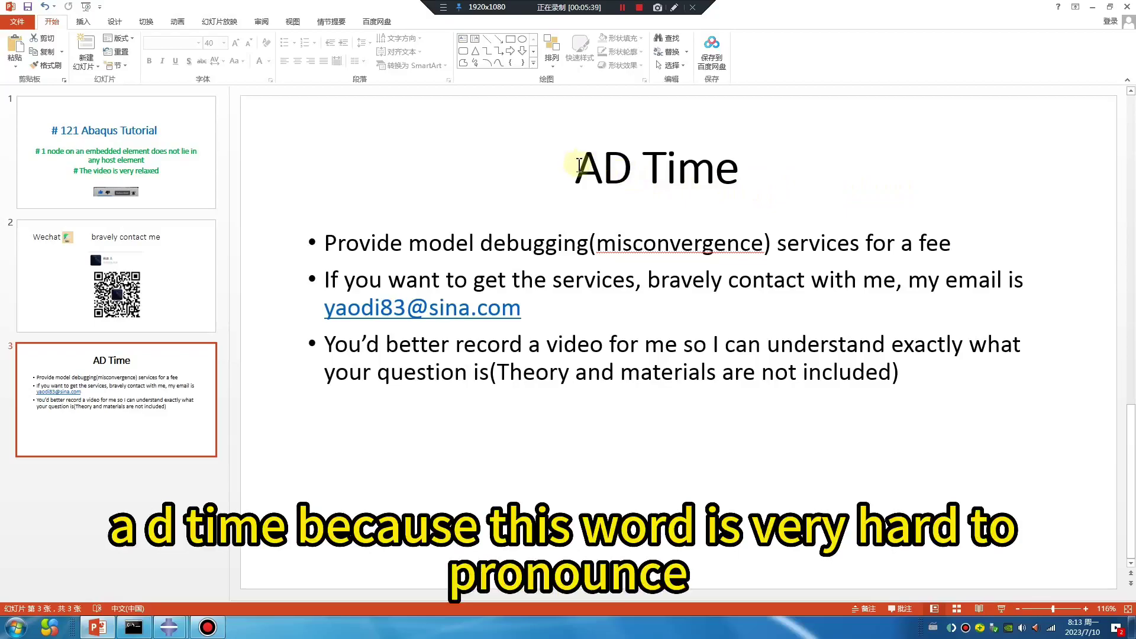
drag(578, 165, 625, 165)
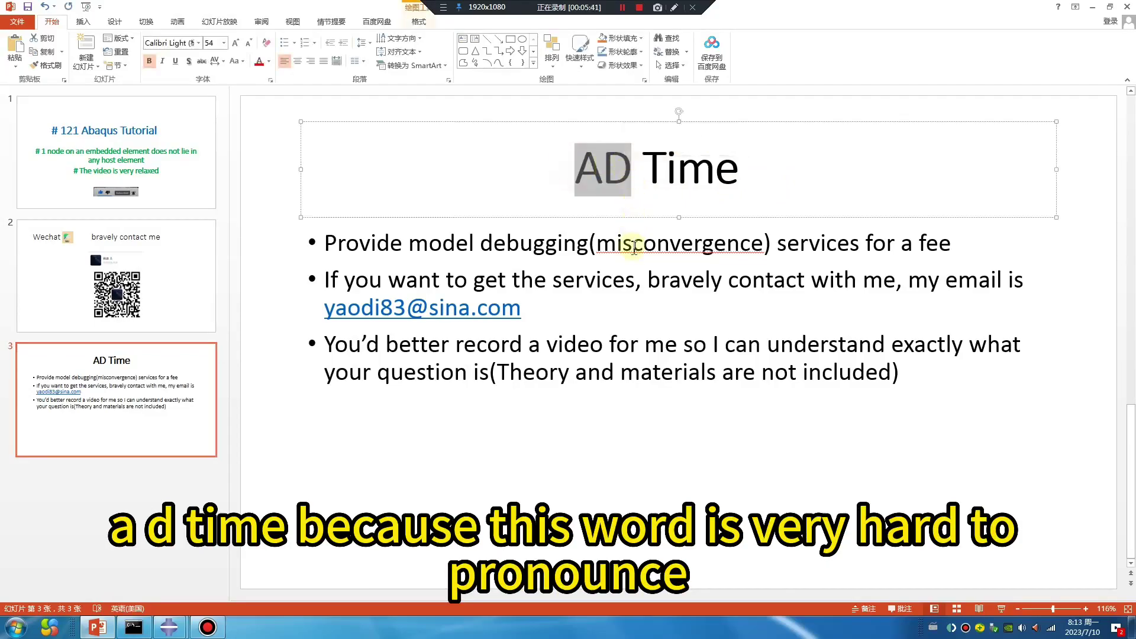